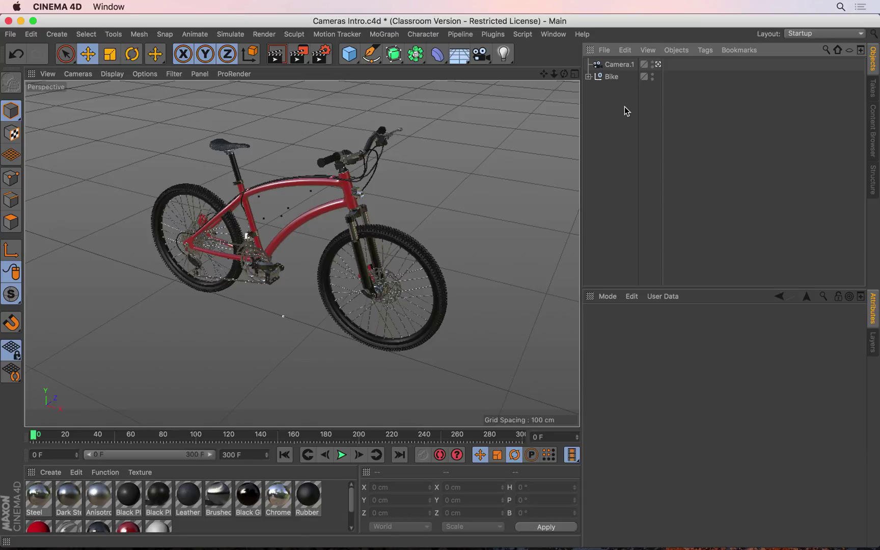
Step: Exit Camera.1's view and dolly the editor perspective in toward the bike
click(658, 66)
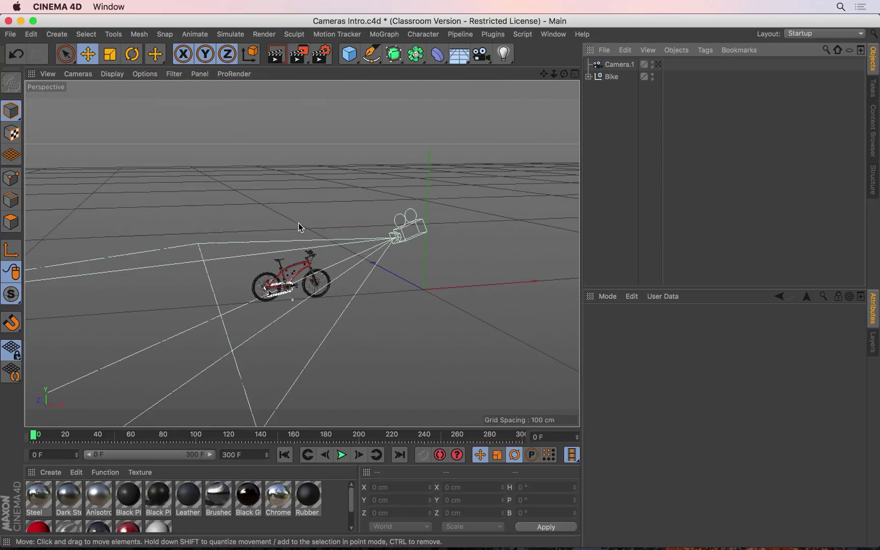
alt+right_drag(294, 256, 364, 250)
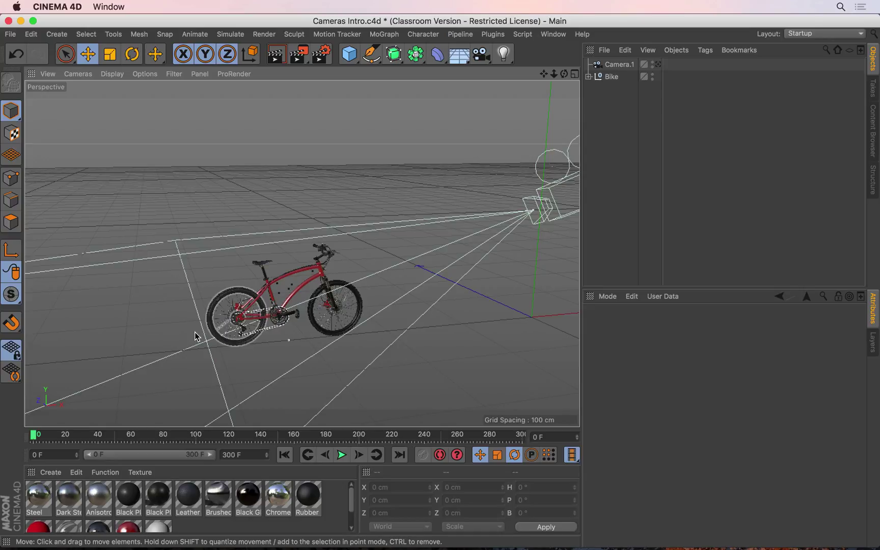
Step: Add a new camera to the scene and name it Spline Camera
click(481, 55)
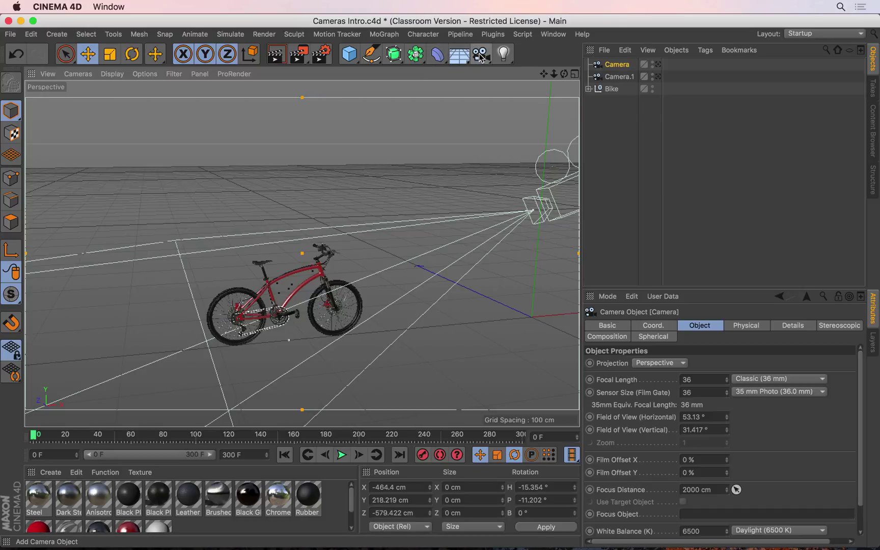
double_click(617, 64)
text(S)
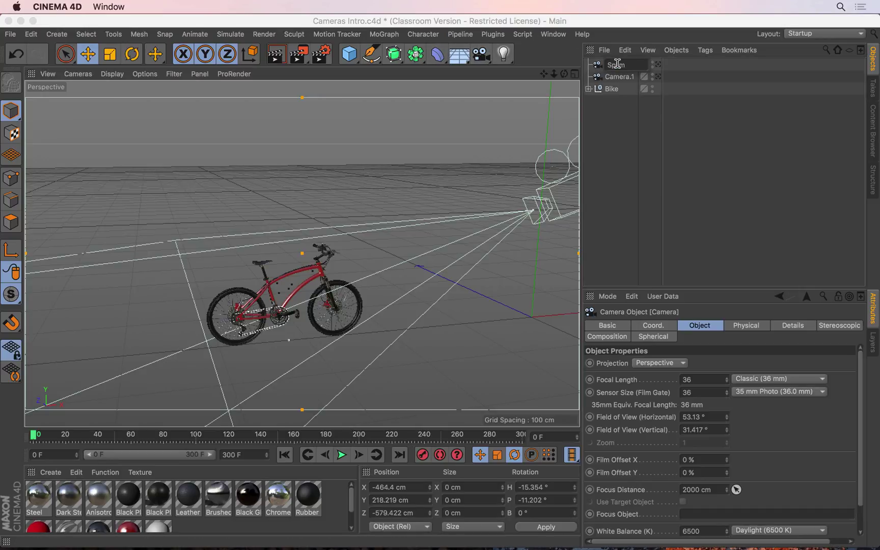
text(pline Camera)
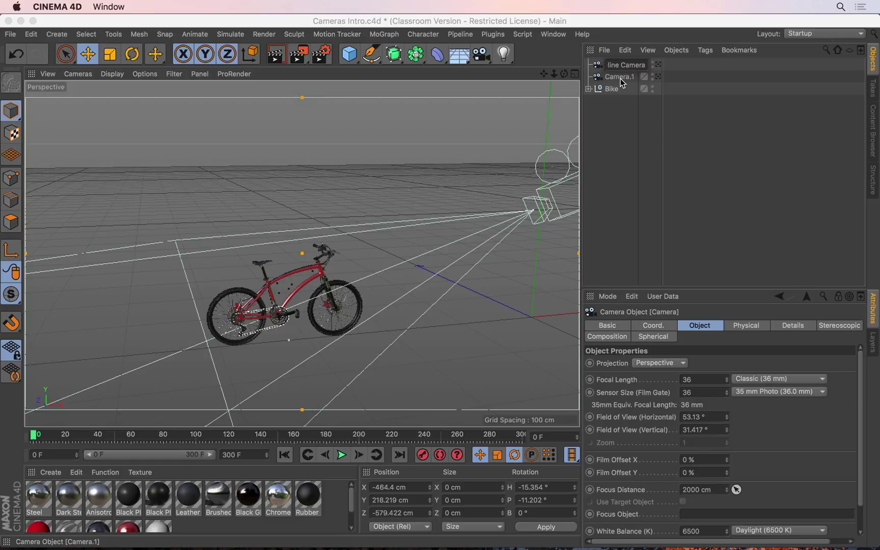
Step: Rename Camera.1 to Tracking Cam
double_click(621, 80)
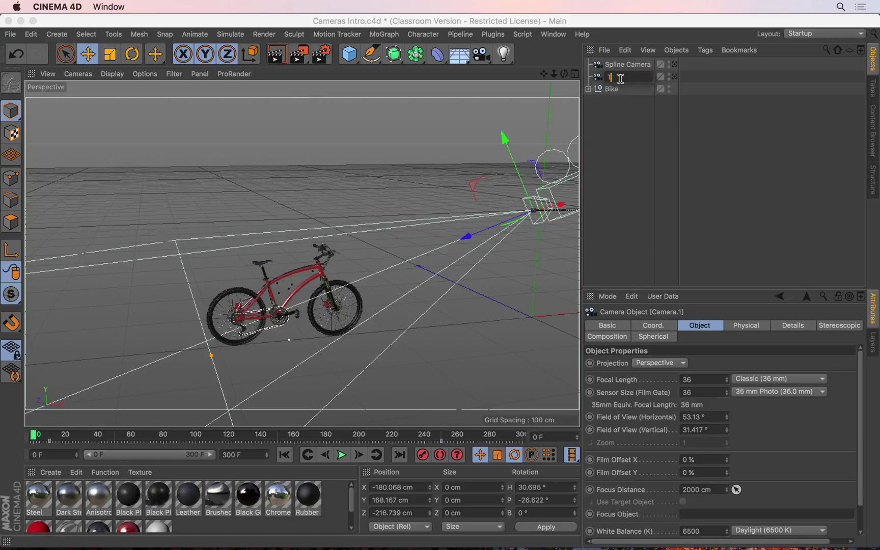
text(Tracking Cam)
key(Return)
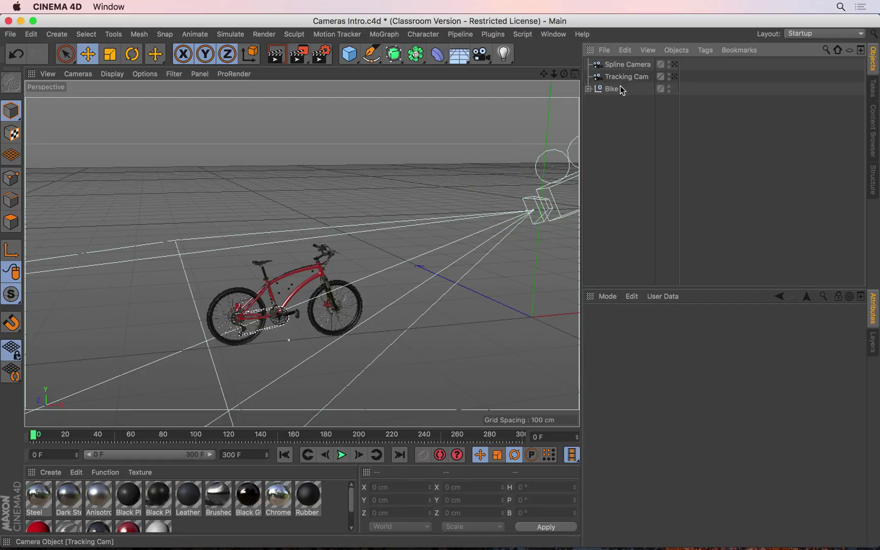
Step: Maximise the Top view and set the Pen tool to draw B-Spline curves
middle_click(483, 193)
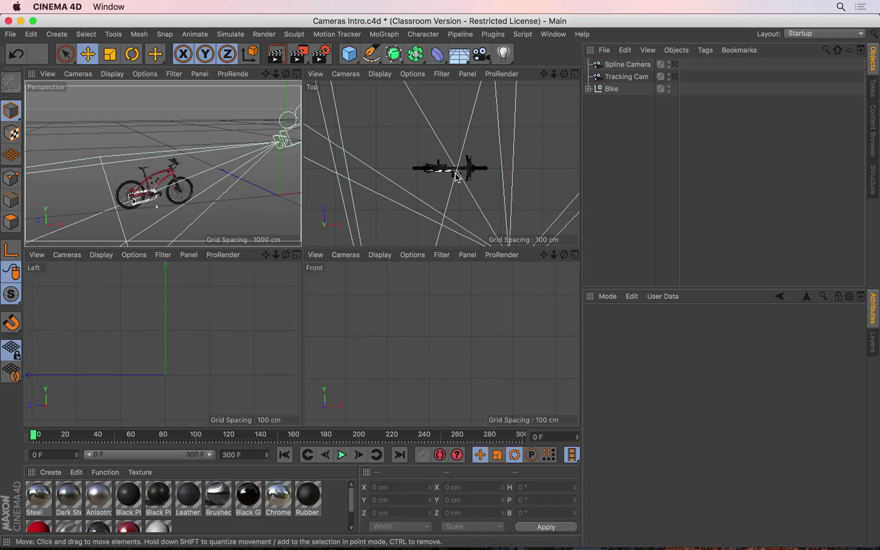
middle_click(456, 175)
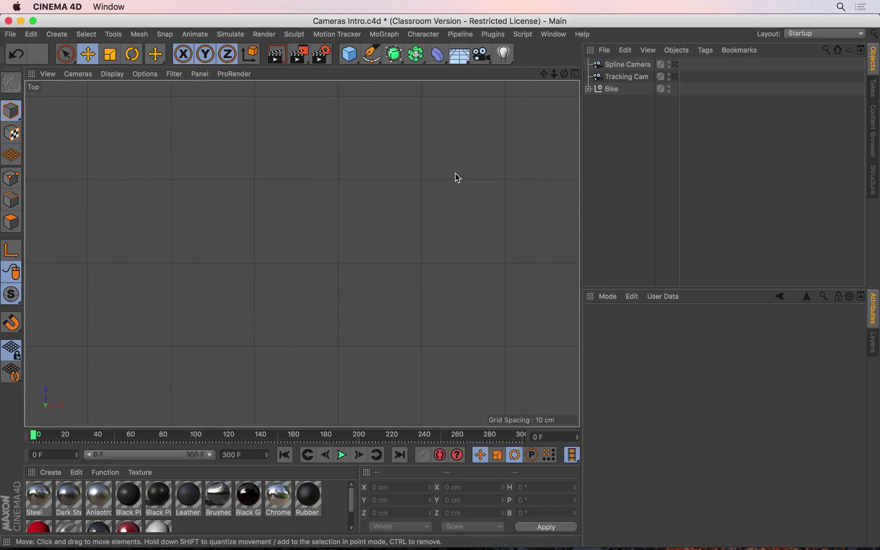
click(372, 55)
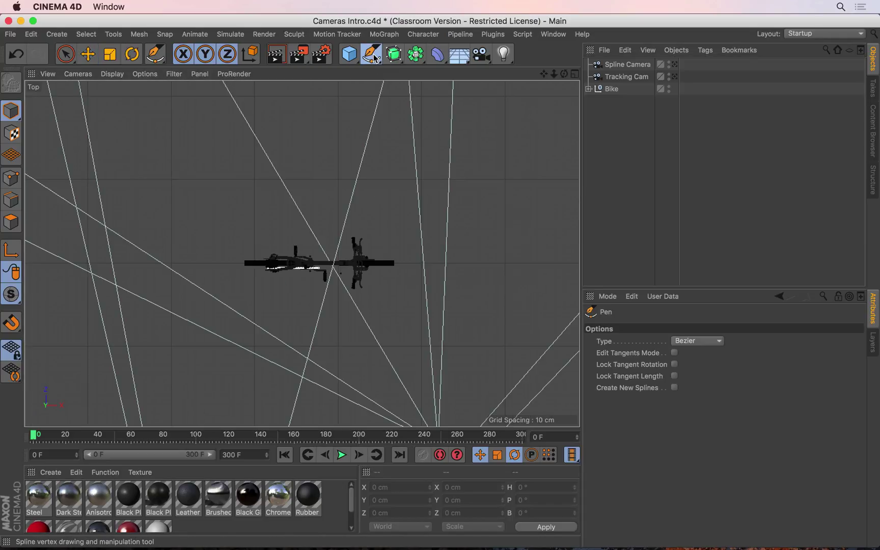
click(700, 341)
click(706, 397)
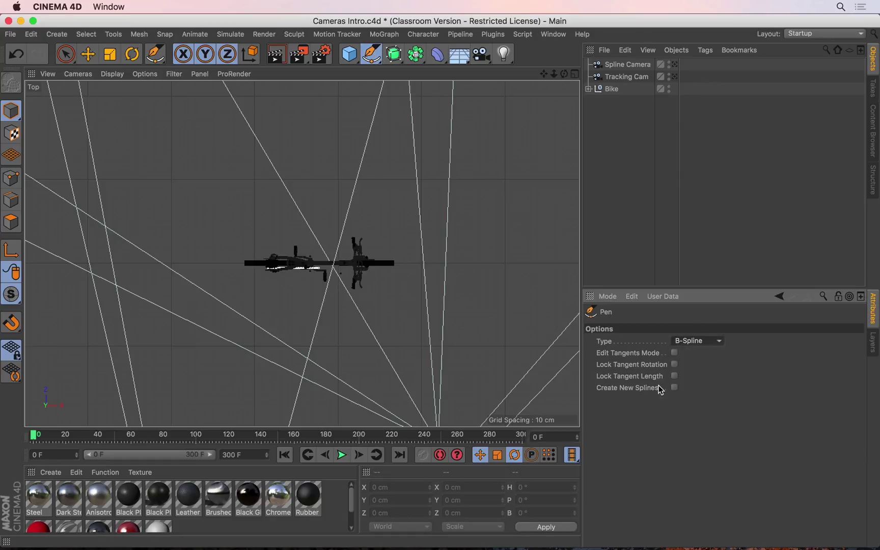
scroll(408, 350, down, 3)
scroll(365, 352, down, 4)
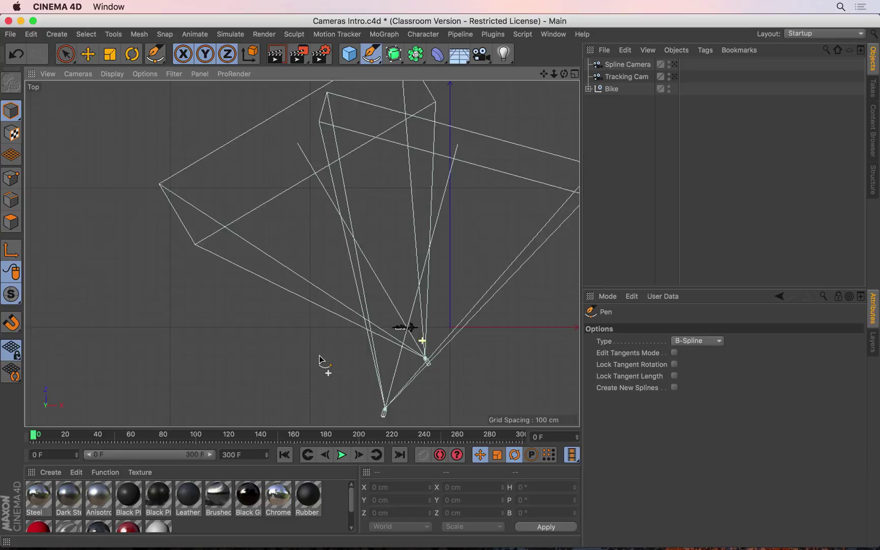
Step: Place five points around the bike to draw the curved B-Spline path
click(270, 374)
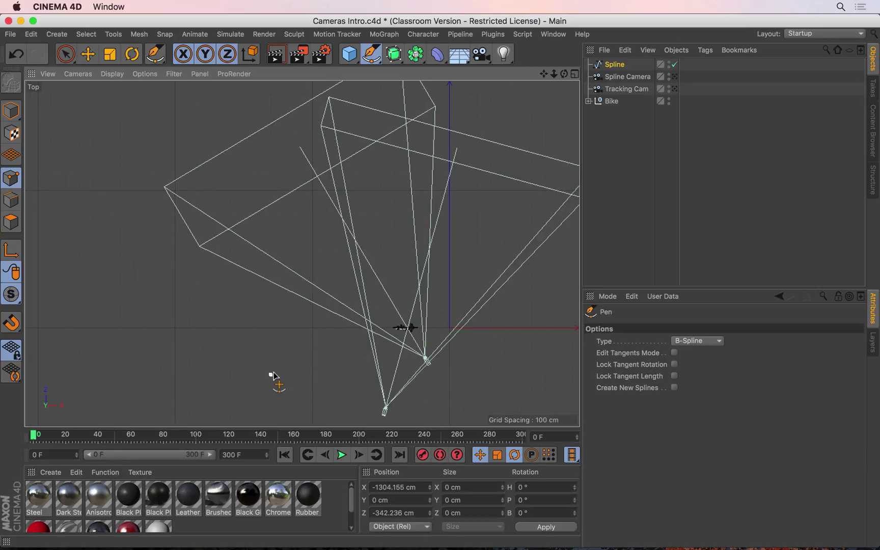
click(354, 310)
click(433, 374)
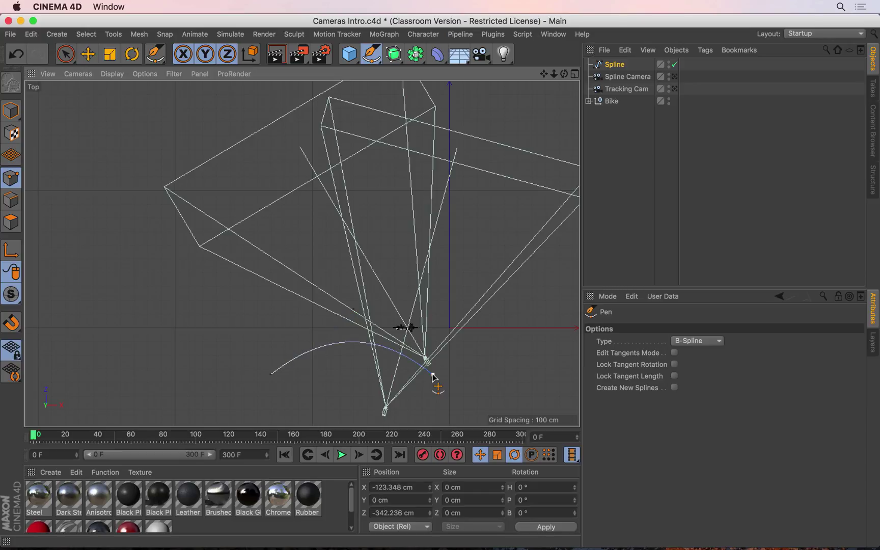
click(543, 314)
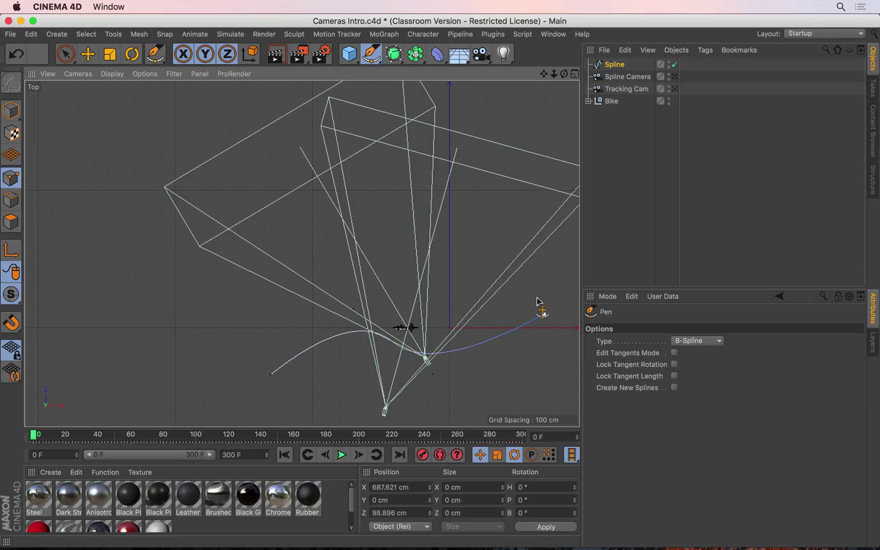
click(511, 258)
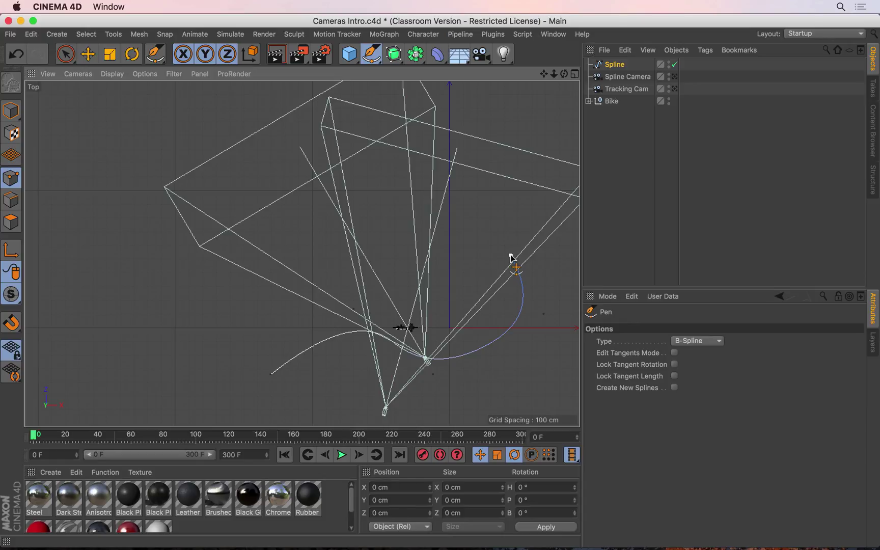
Step: Maximise the side view and raise the first spline point with the Move tool
middle_click(511, 258)
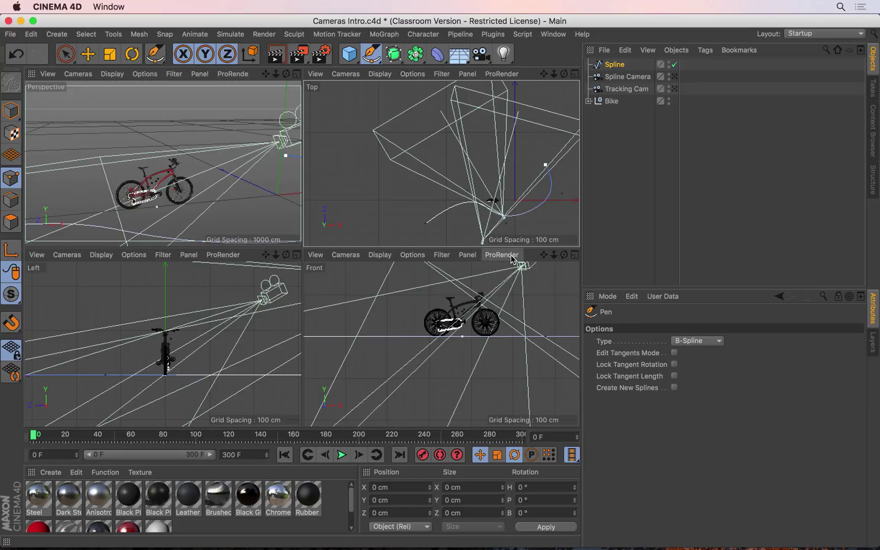
middle_click(223, 319)
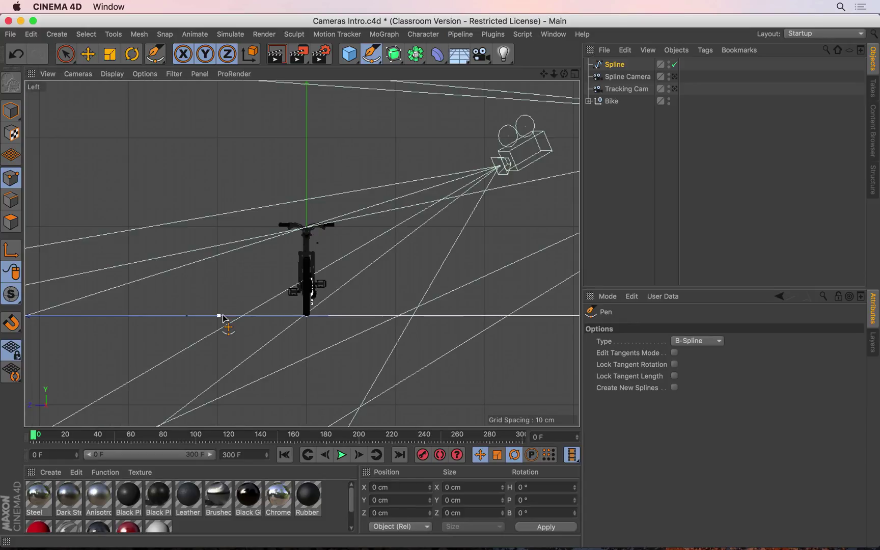
click(94, 58)
scroll(248, 274, down, 3)
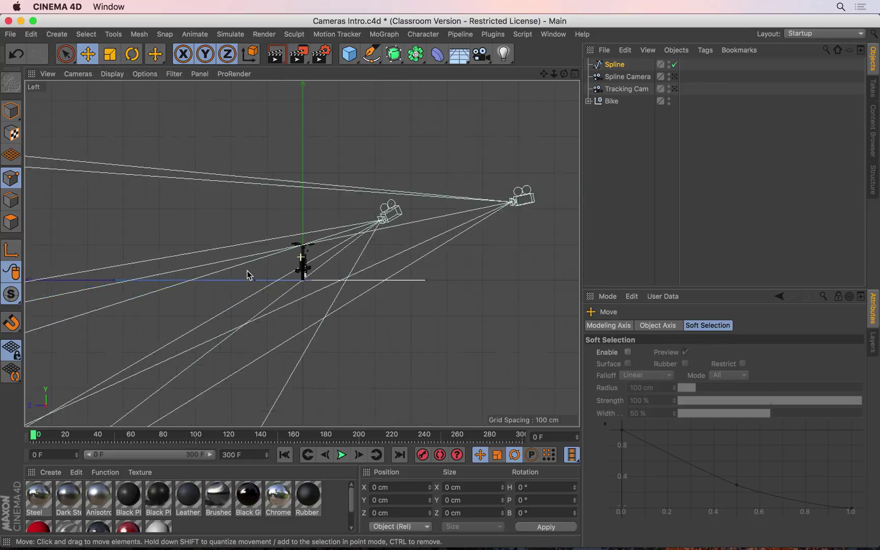
scroll(246, 273, down, 1)
click(261, 278)
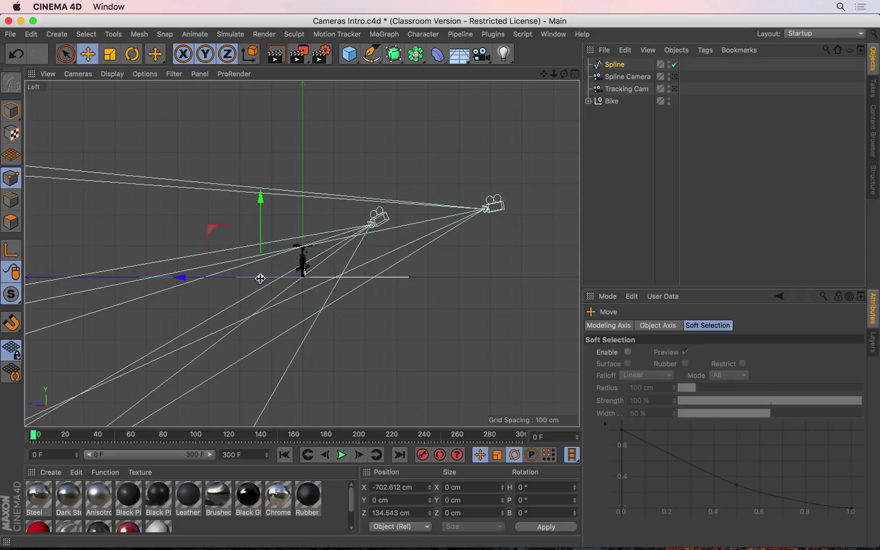
drag(265, 240, 264, 190)
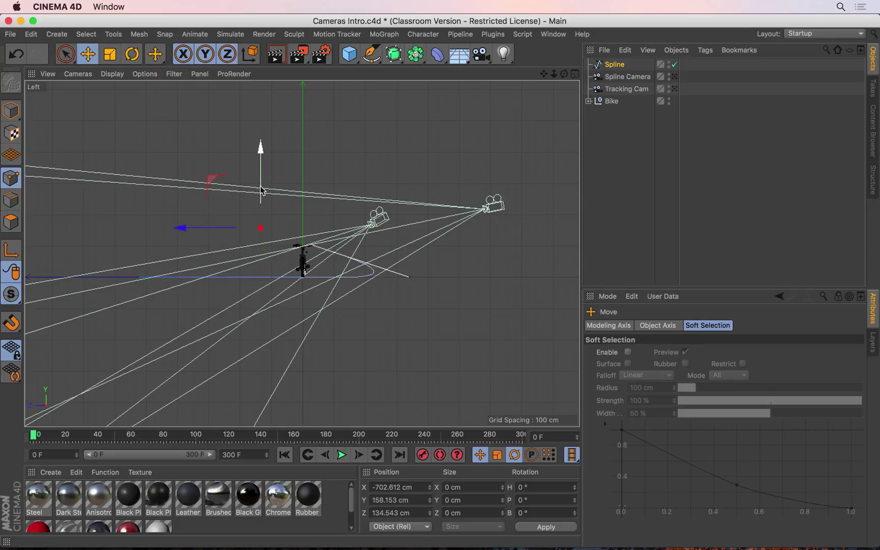
Step: Lower one point and lift others to about 158 cm, 258 cm and 70 cm
click(139, 278)
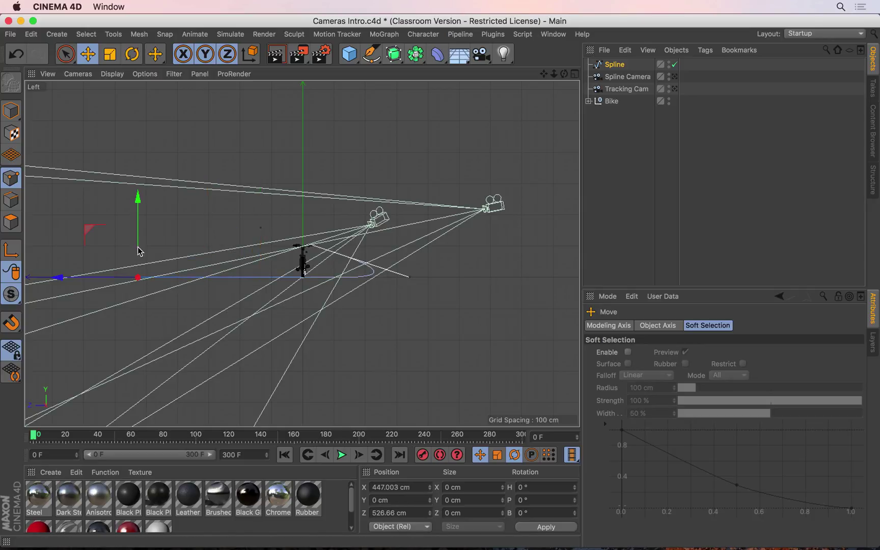
drag(139, 279, 138, 328)
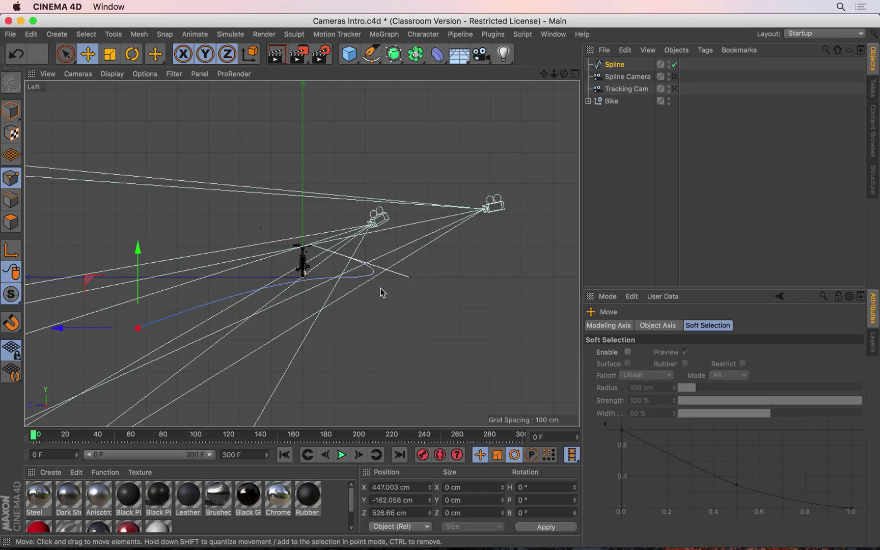
click(410, 278)
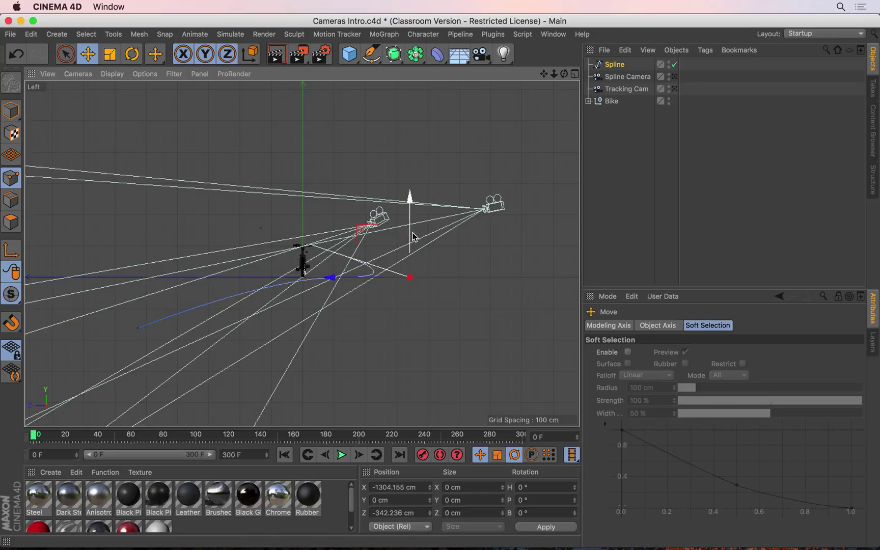
drag(413, 237, 414, 186)
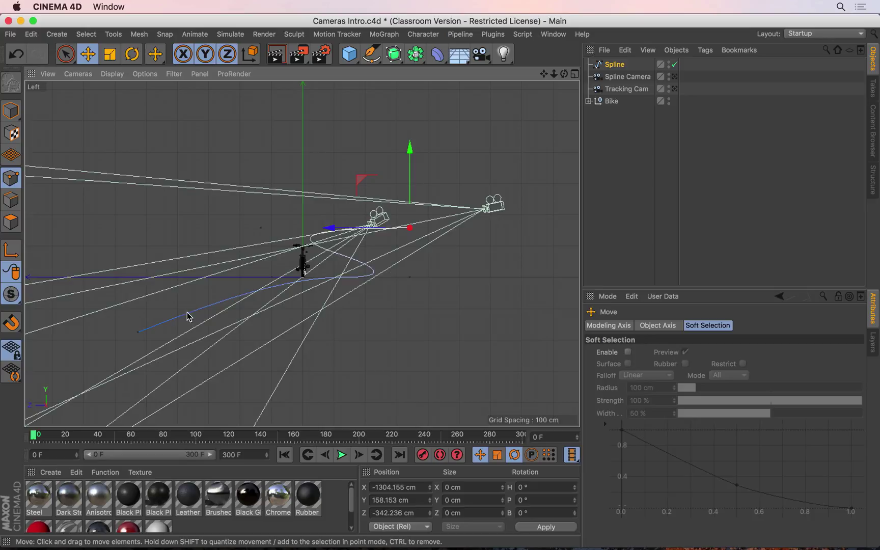
click(139, 332)
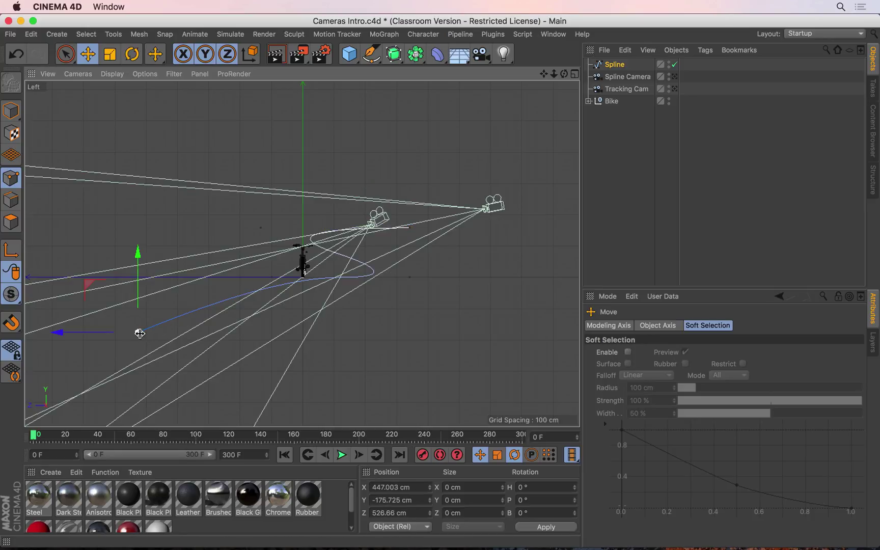
drag(141, 286, 146, 150)
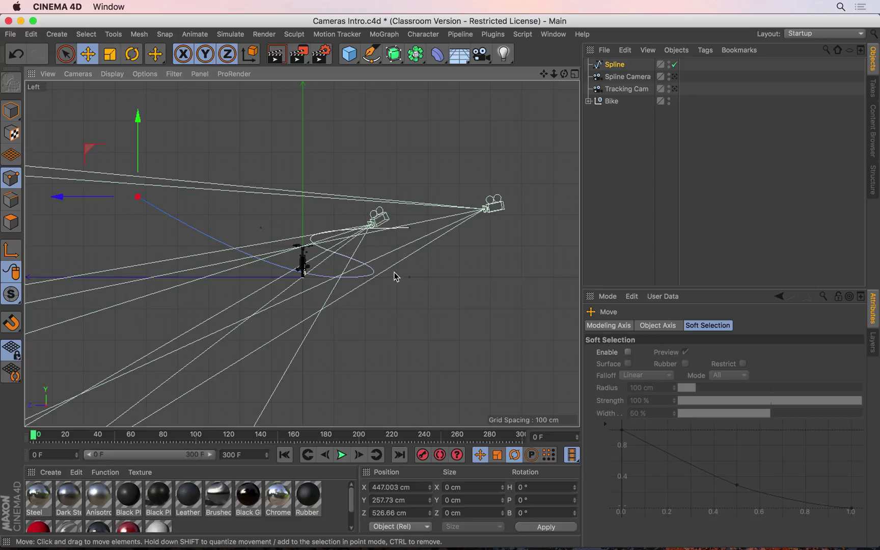
click(410, 278)
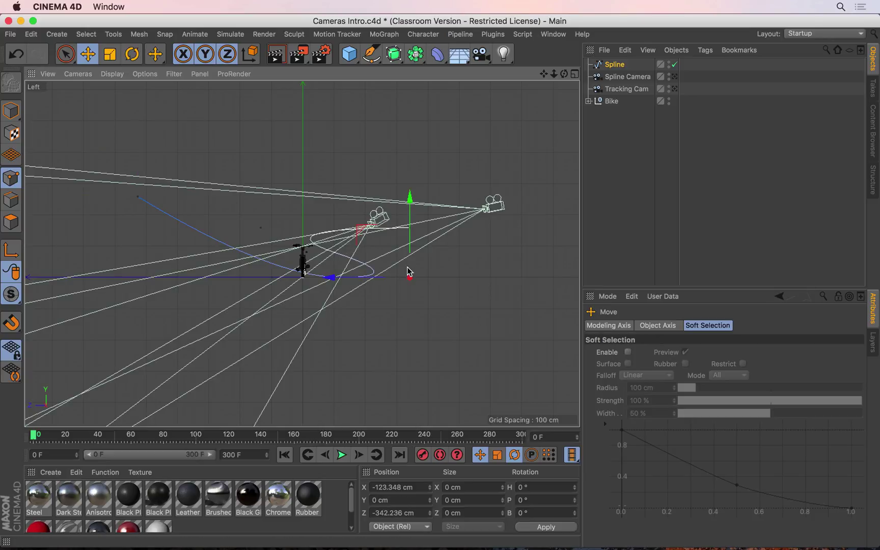
drag(412, 256, 409, 228)
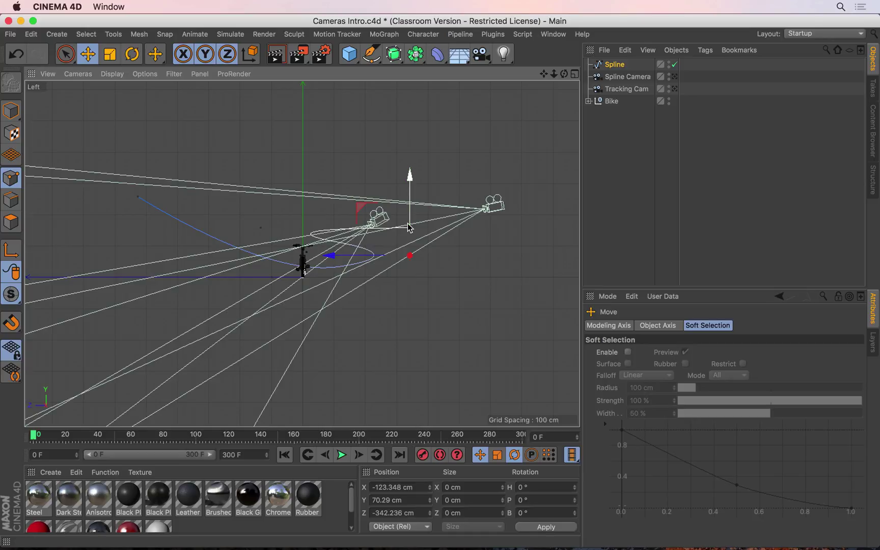
Step: In four-view layout and Model mode, rotate the whole spline 60° in heading
middle_click(410, 228)
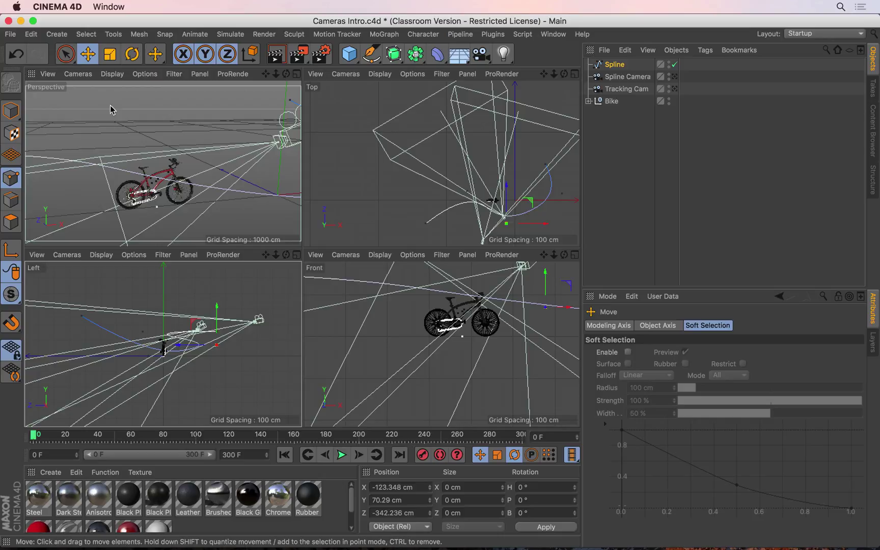
click(12, 111)
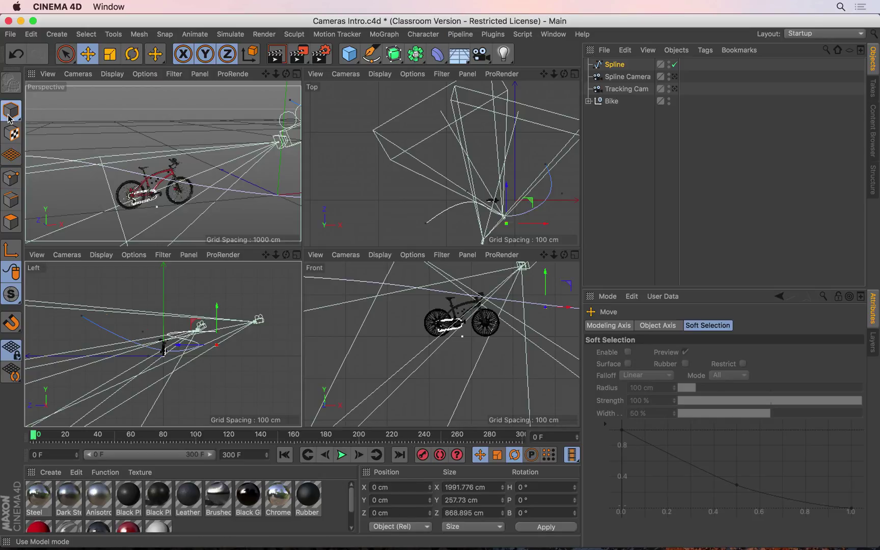
click(130, 60)
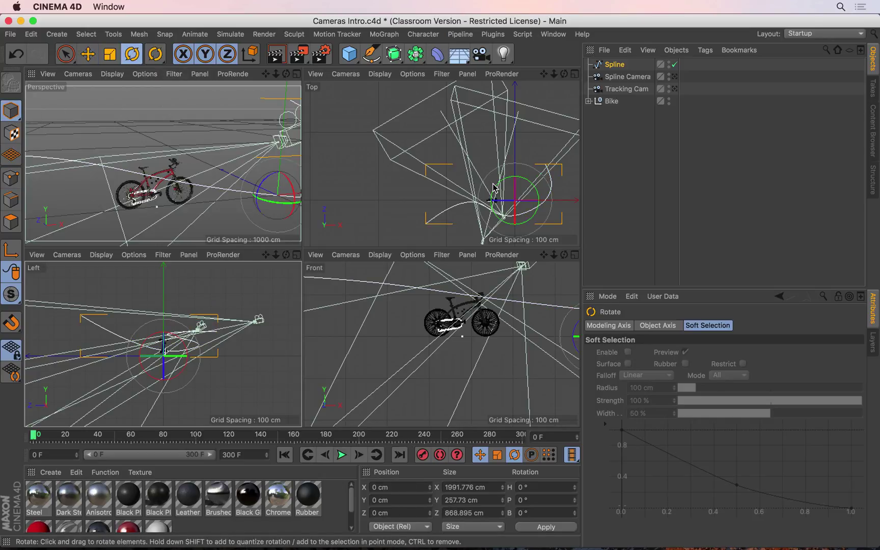
drag(495, 190, 483, 222)
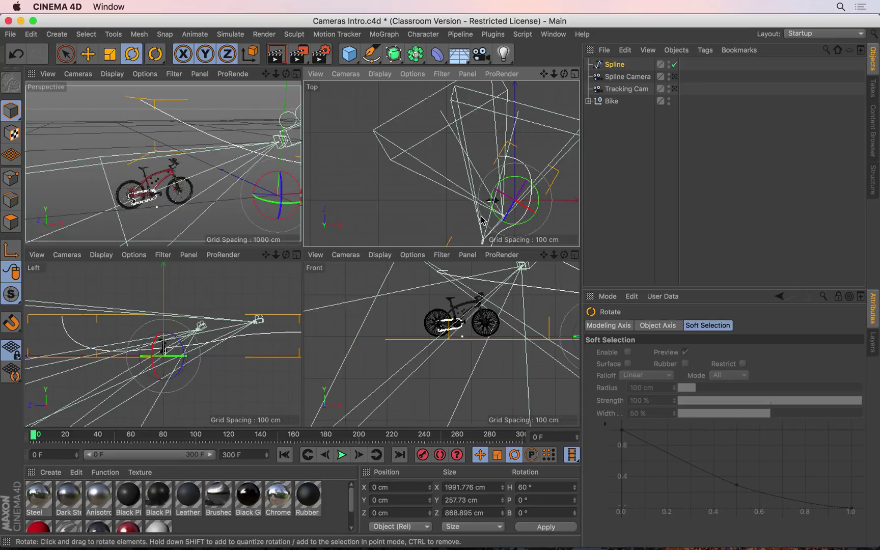
Step: Preview the shot through Tracking Cam in Perspective, then exit its view and select Spline Camera
middle_click(216, 172)
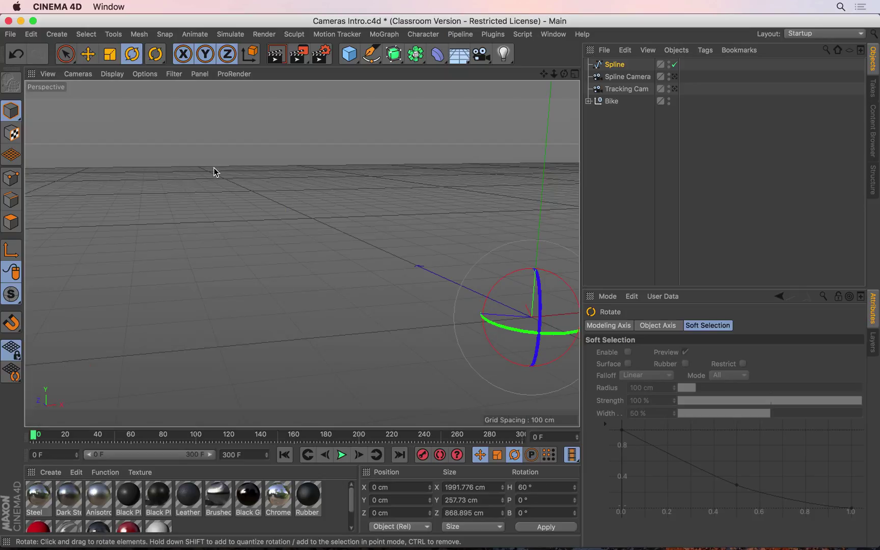
scroll(394, 268, down, 5)
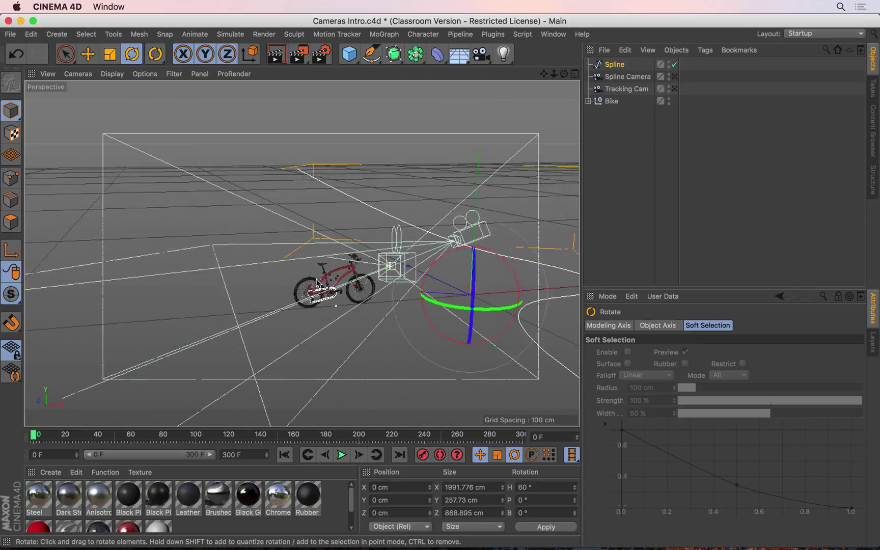
click(675, 89)
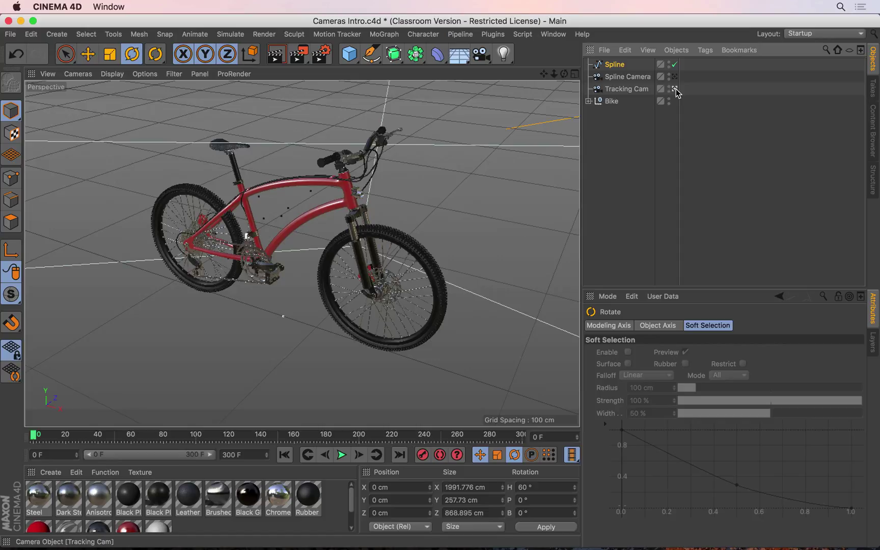
click(341, 455)
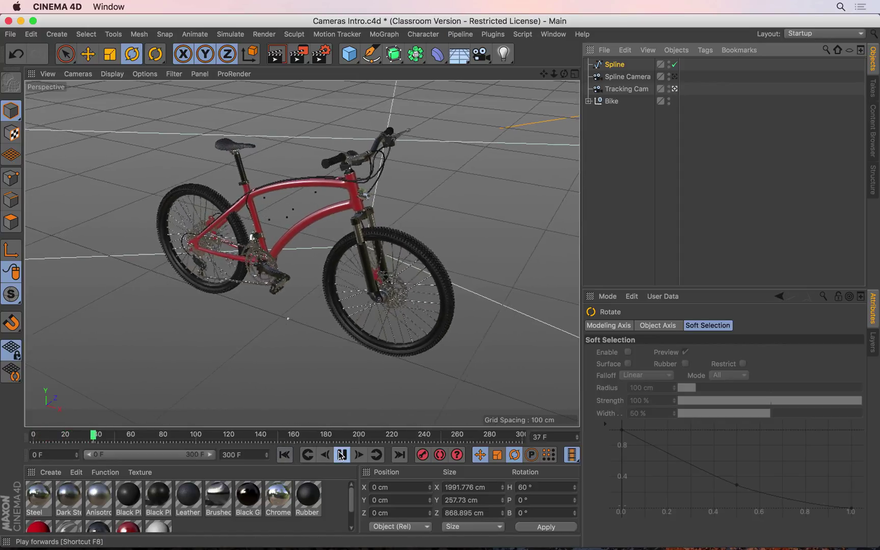
click(294, 454)
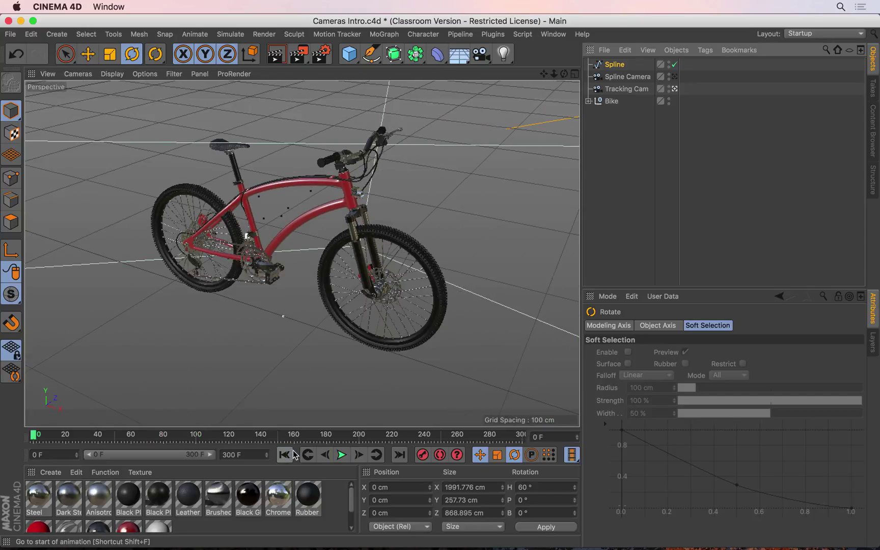
click(675, 89)
click(642, 77)
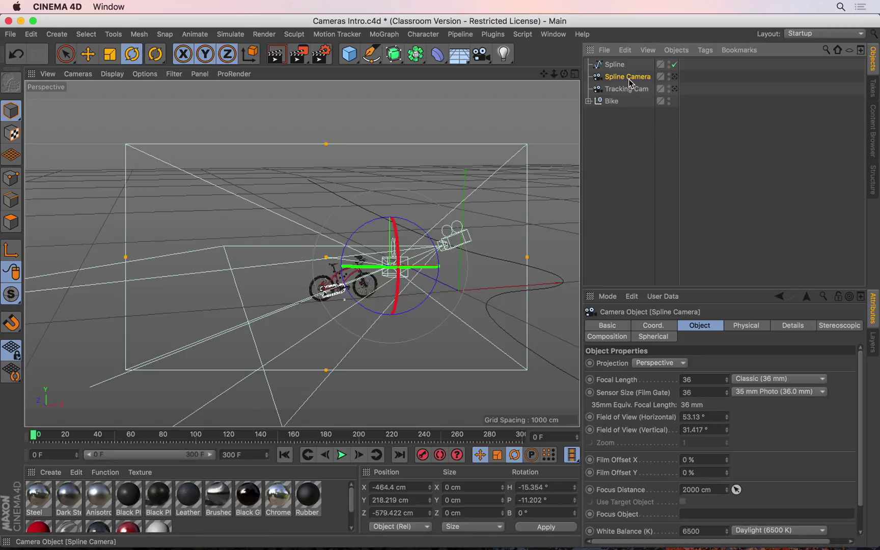
Step: Attach a CINEMA 4D Align to Spline tag to Spline Camera
right_click(629, 80)
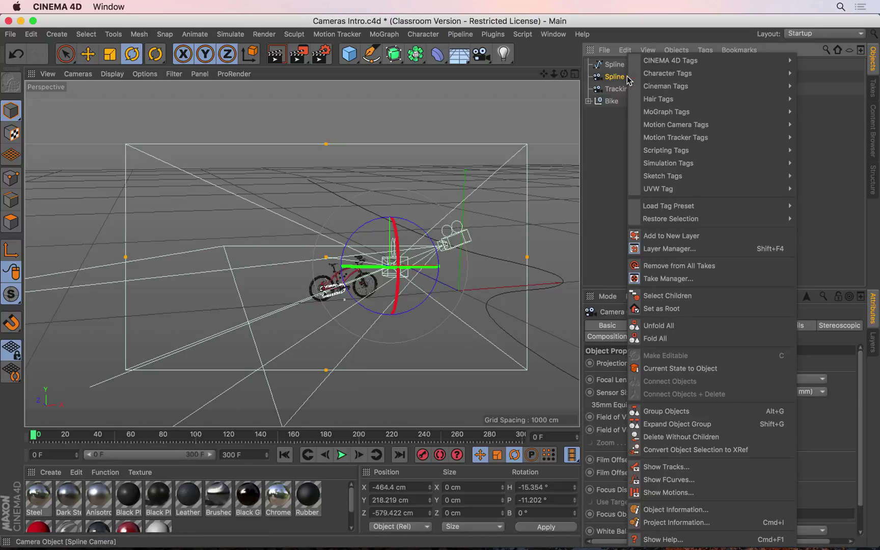
mouse_move(681, 65)
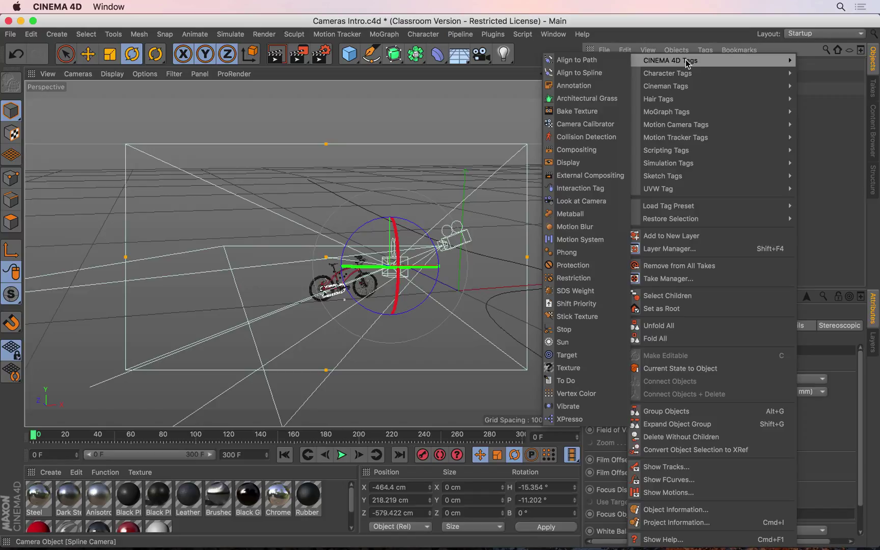
click(593, 74)
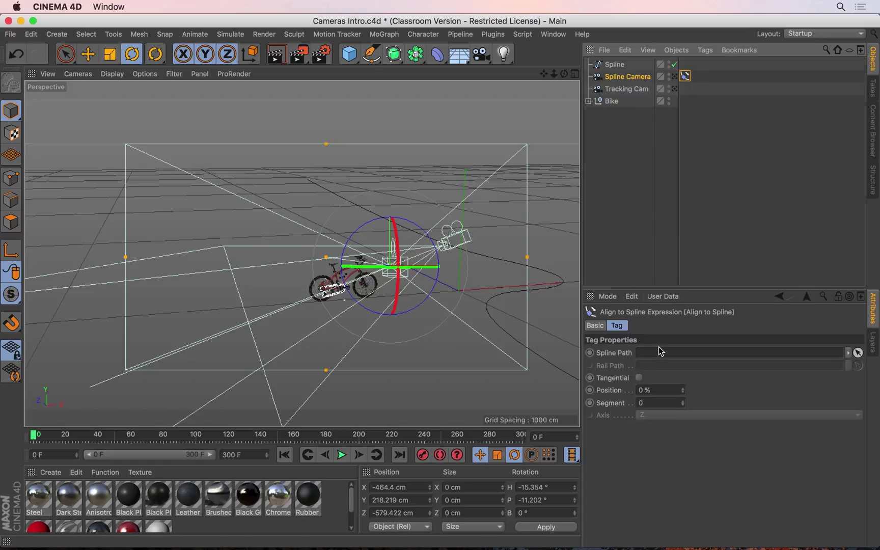
Step: Set Spline as the tag's Spline Path, frame the camera, and scrub Position to test travel
drag(622, 67, 662, 353)
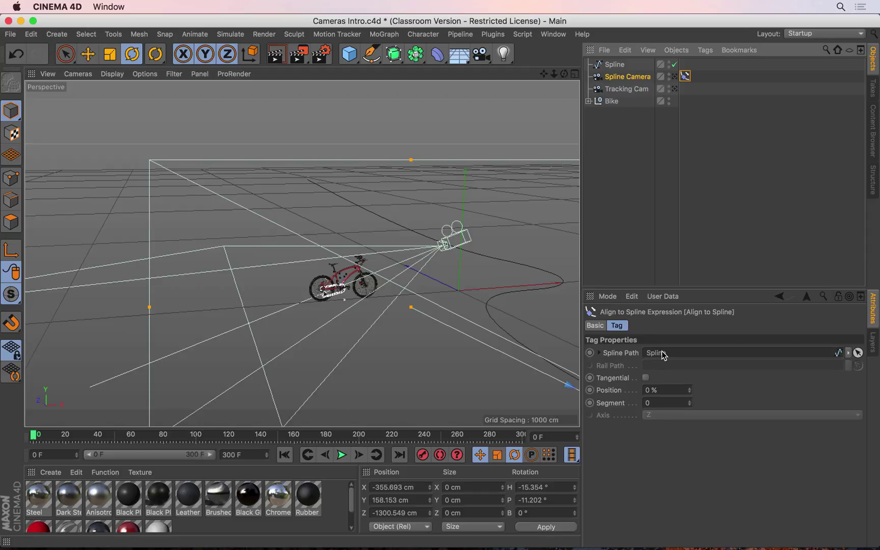
alt+right_drag(500, 337, 437, 342)
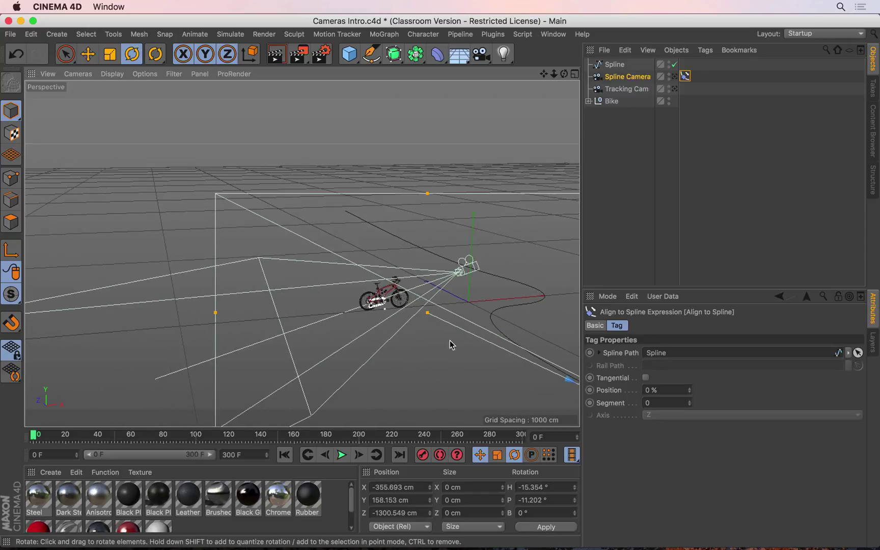
key(o)
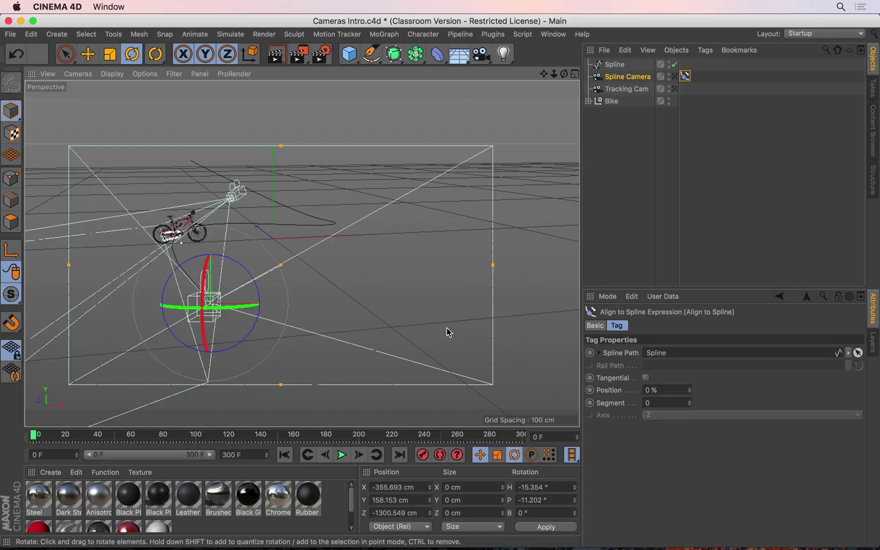
click(671, 390)
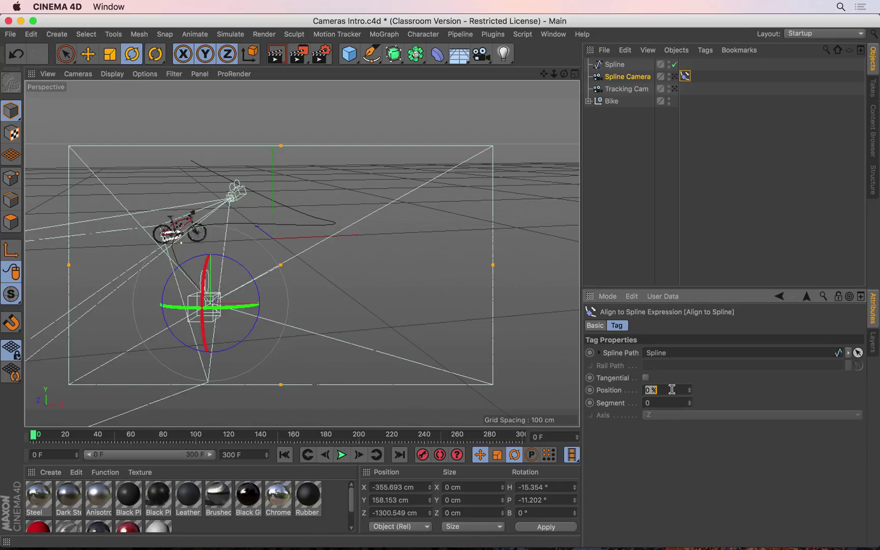
click(686, 76)
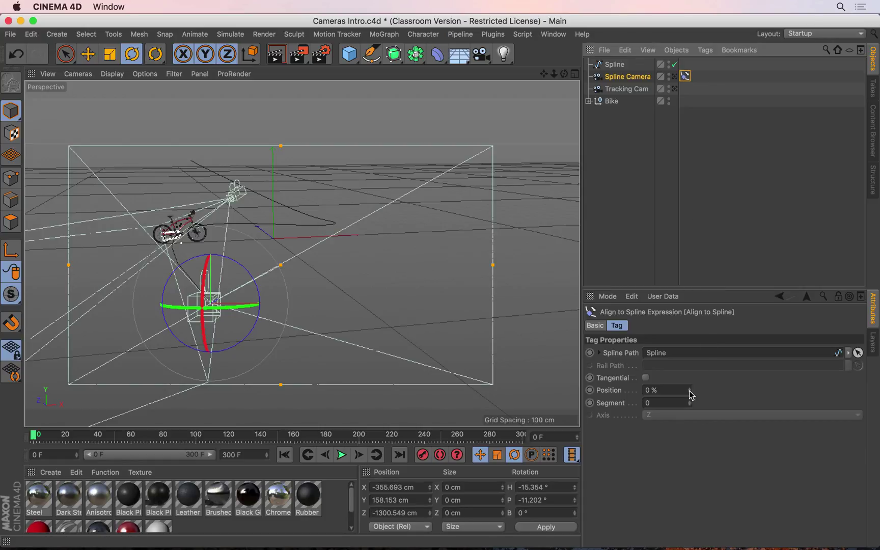
mouse_move(690, 392)
mouse_down()
mouse_move(741, 392)
mouse_move(690, 392)
mouse_up()
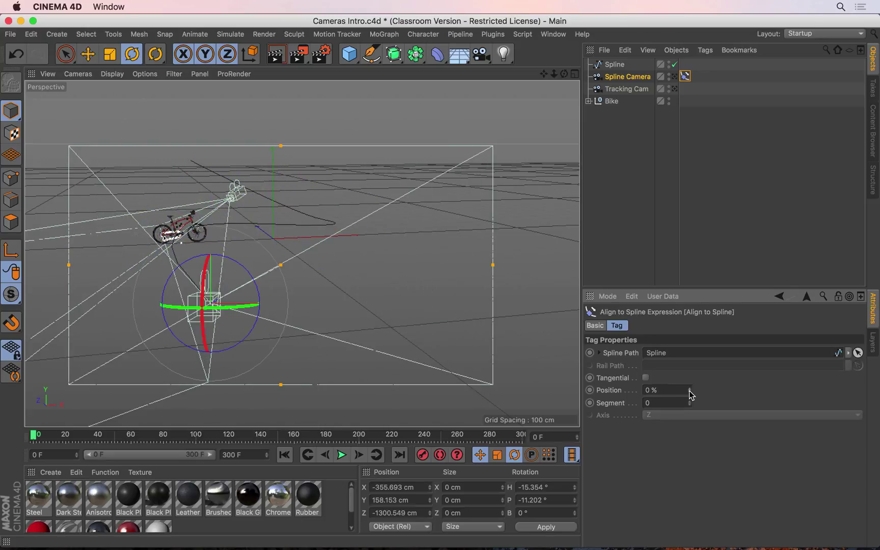
Step: Go to frame 10 and keyframe the Align to Spline Position at 0%
click(55, 438)
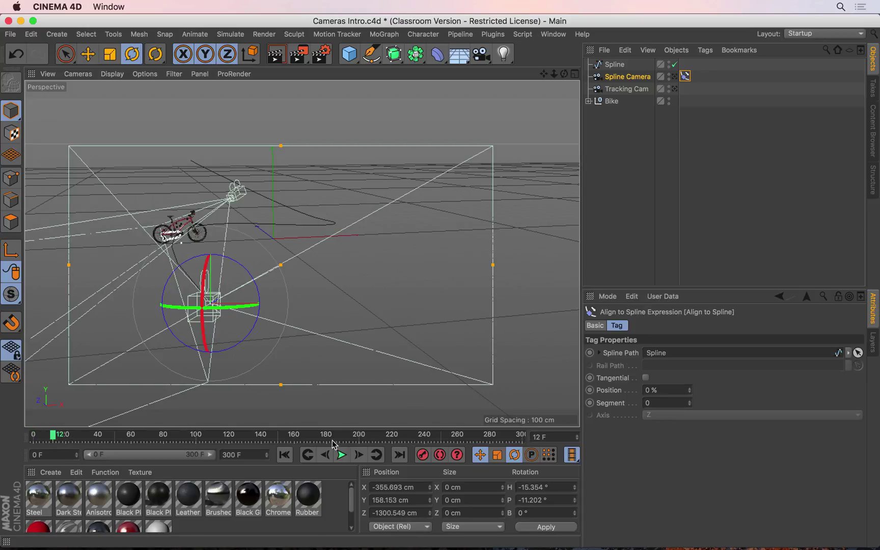
double_click(558, 437)
text(10)
key(Return)
click(589, 390)
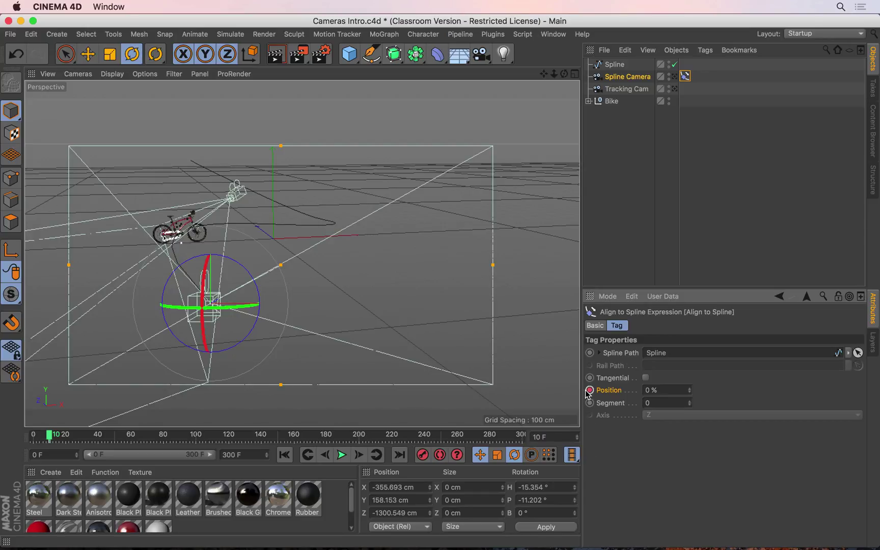
Step: At frame 250, set the Align to Spline Position to 100%
double_click(552, 432)
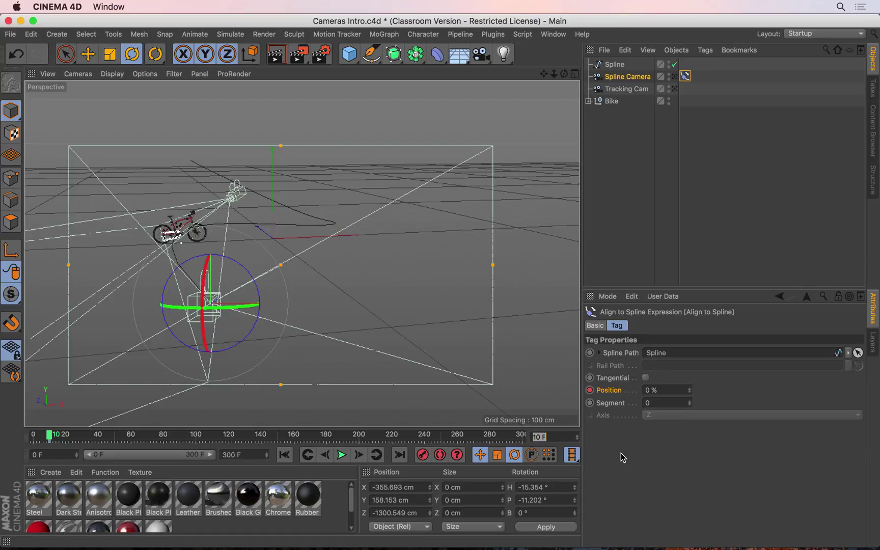
text(250)
key(Return)
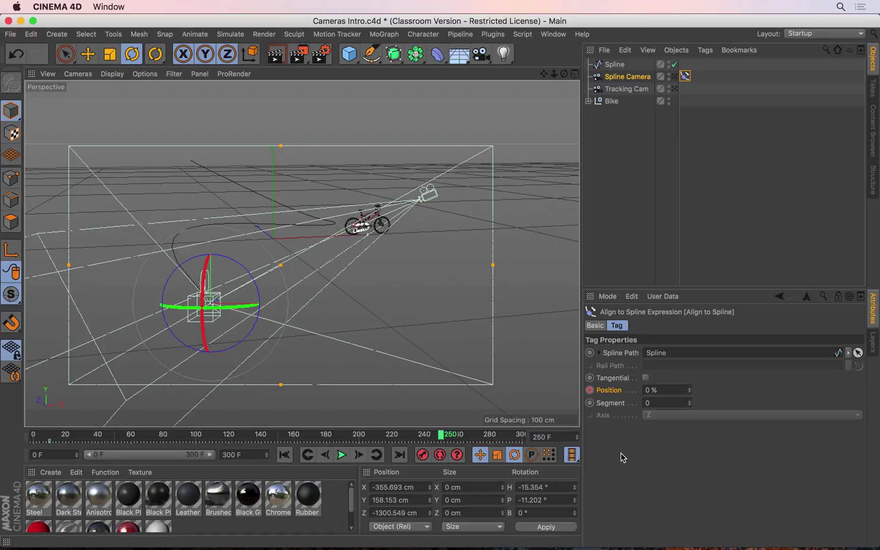
double_click(682, 391)
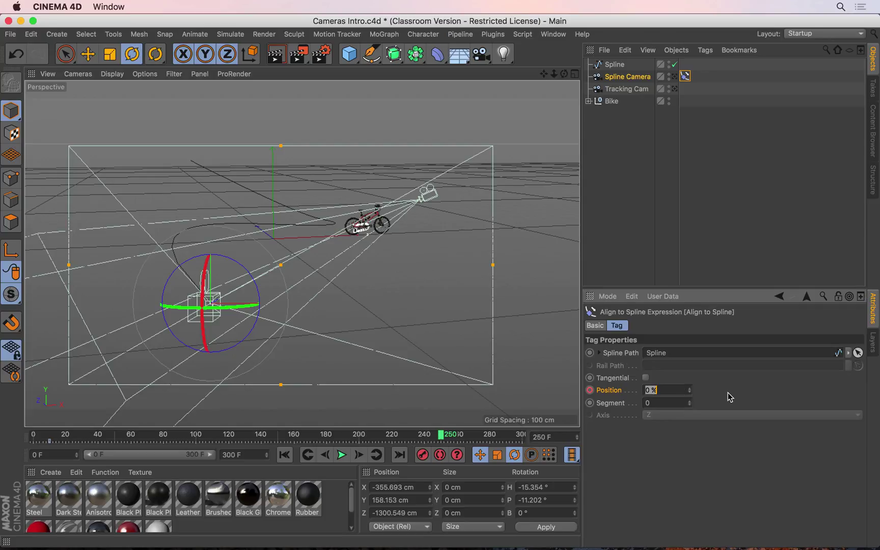
key(Return)
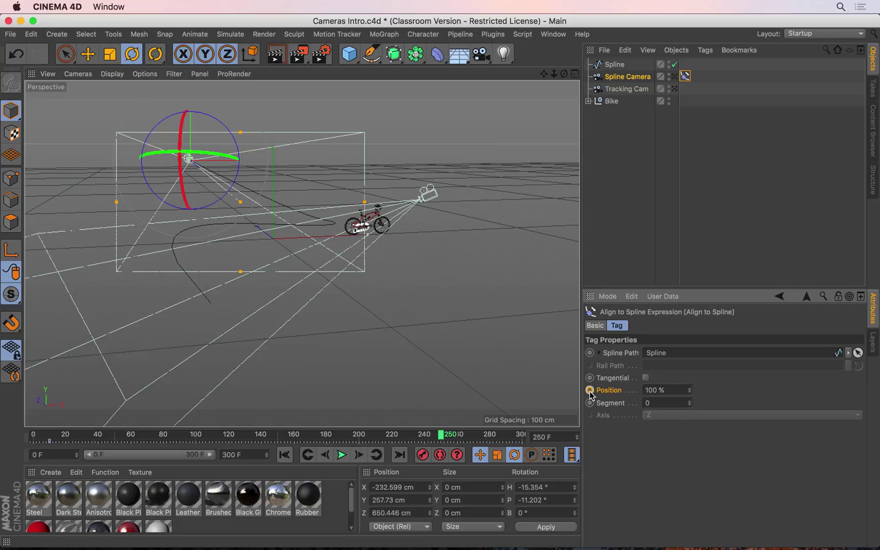
Step: Look through Spline Camera, play its flight along the path, then stop and rewind to frame 0
click(674, 77)
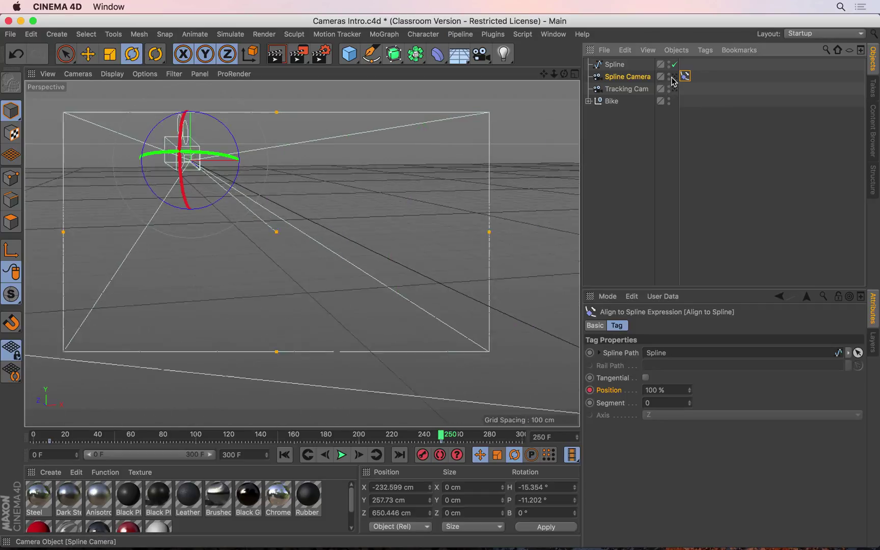
click(285, 453)
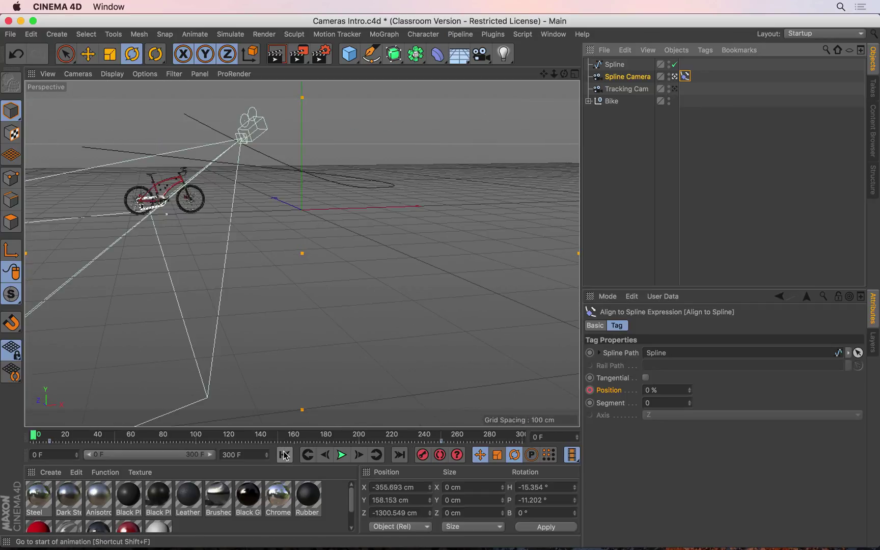
click(341, 455)
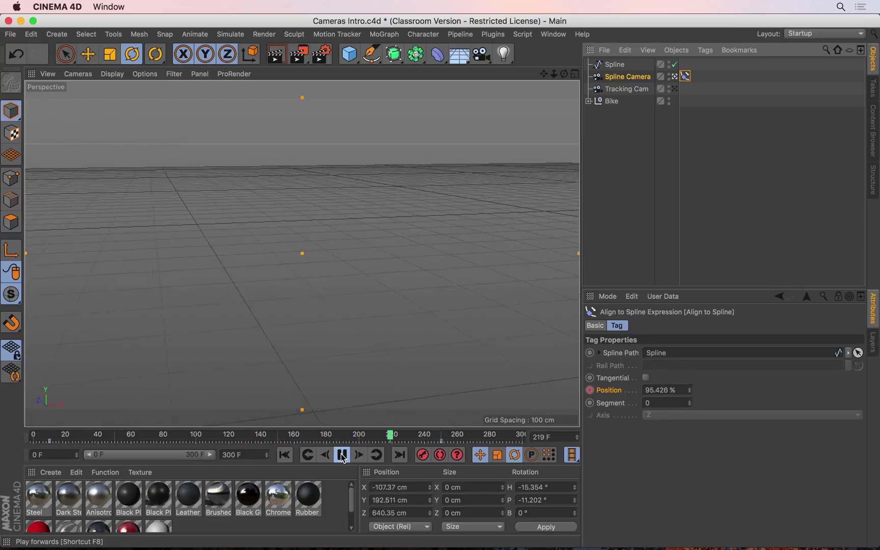
click(342, 456)
click(285, 456)
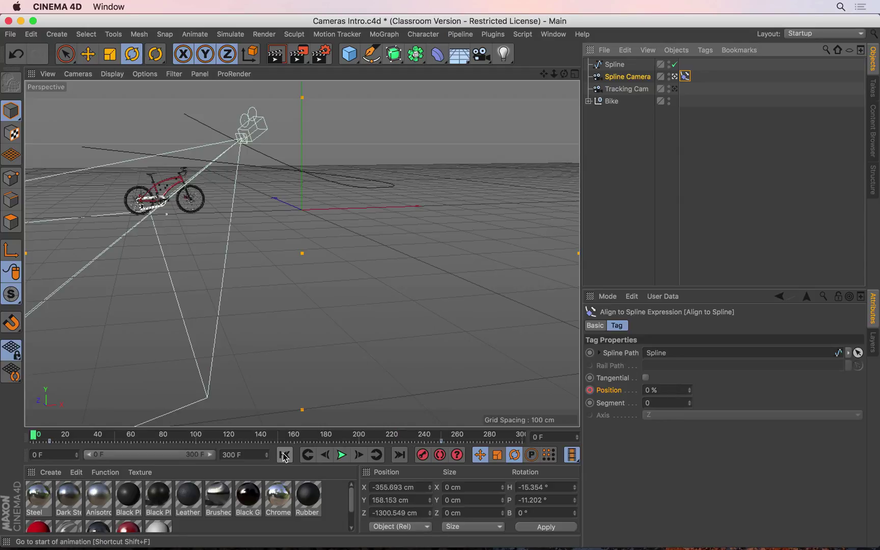
Step: Add a Target tag to the Spline Camera and set Bike as its Target Object
right_click(632, 78)
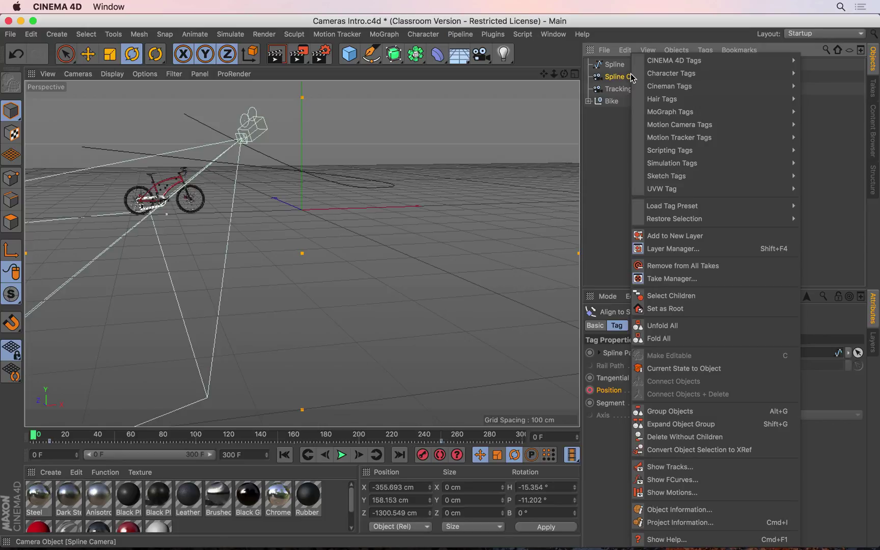
mouse_move(680, 62)
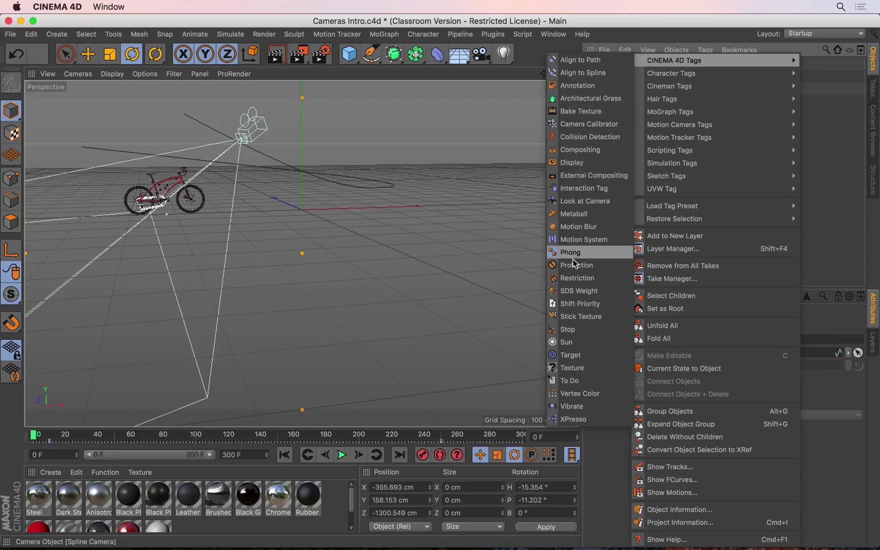
click(594, 354)
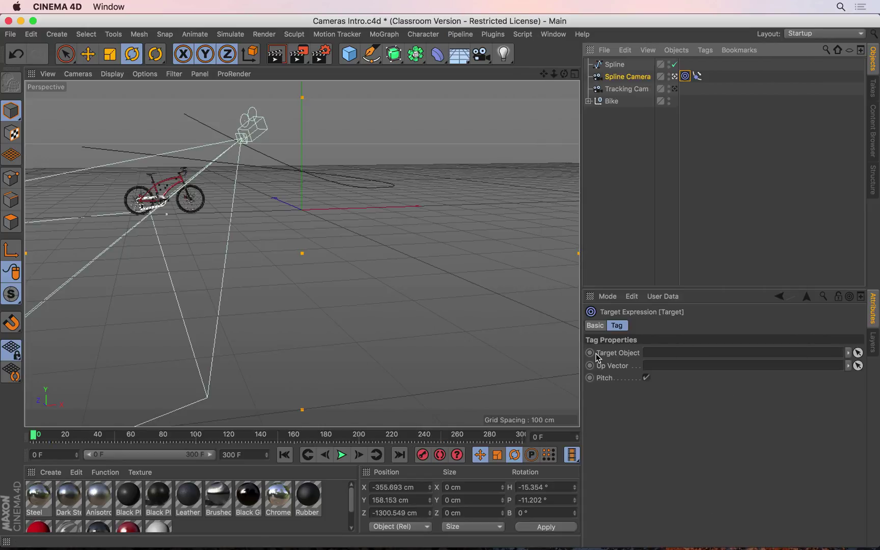
drag(611, 101, 690, 353)
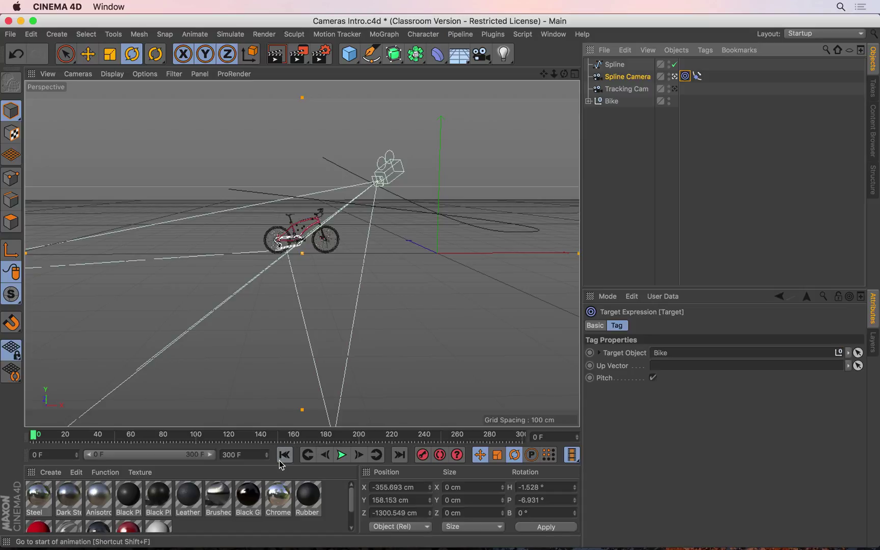
Step: Play the camera flight, pause near frame 255, and scrub back to frame 145
click(345, 455)
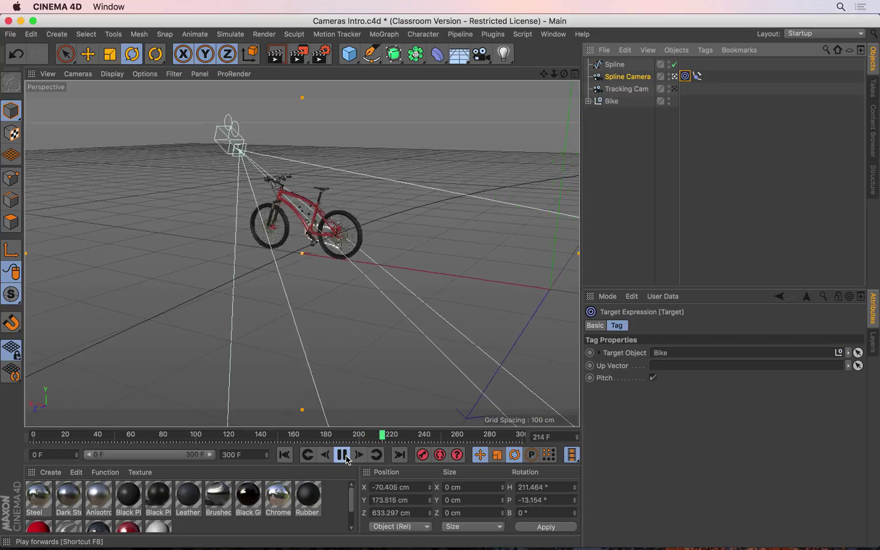
click(342, 454)
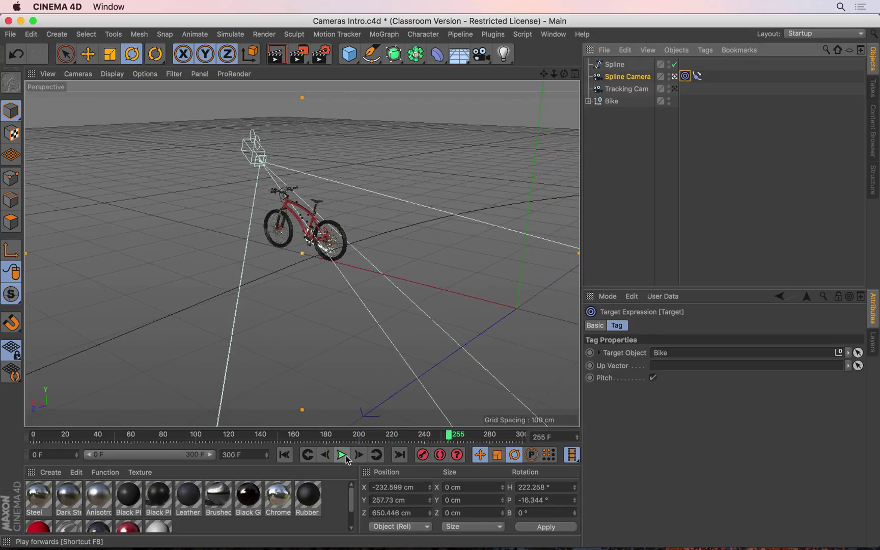
drag(305, 437, 272, 449)
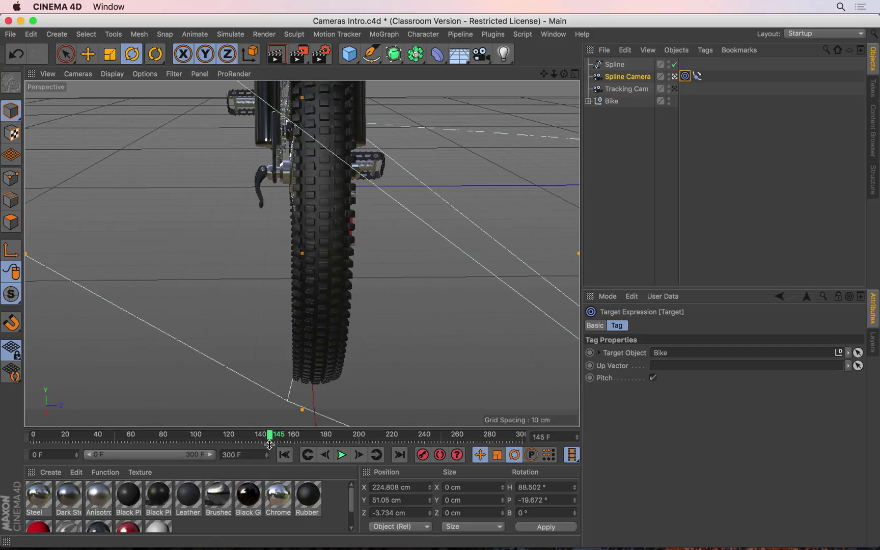
Step: Leave the Spline Camera view and select the Spline with the Move tool
click(674, 78)
click(611, 65)
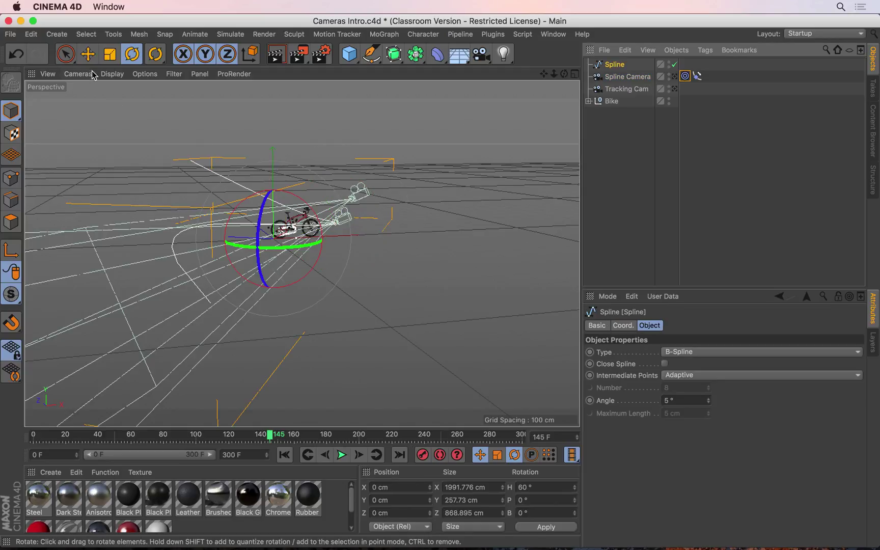
click(87, 53)
Step: In Points mode, move one spline point to Y 165.314 cm and Z -516.846 cm
alt+drag(339, 229, 316, 240)
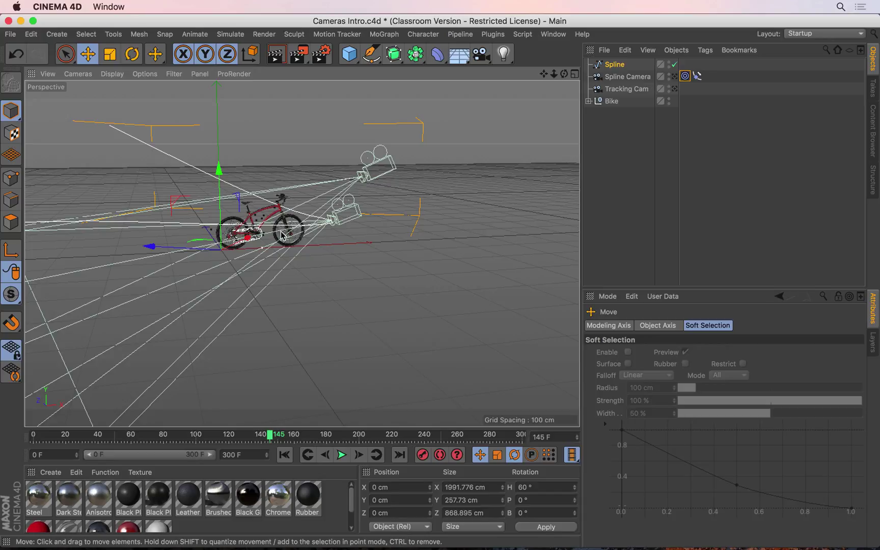
click(13, 178)
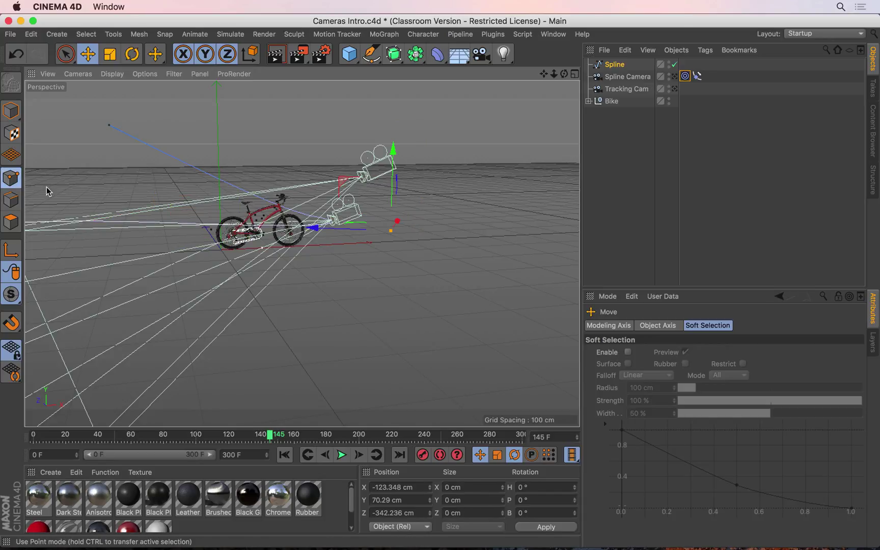
drag(392, 165, 381, 116)
drag(329, 173, 445, 172)
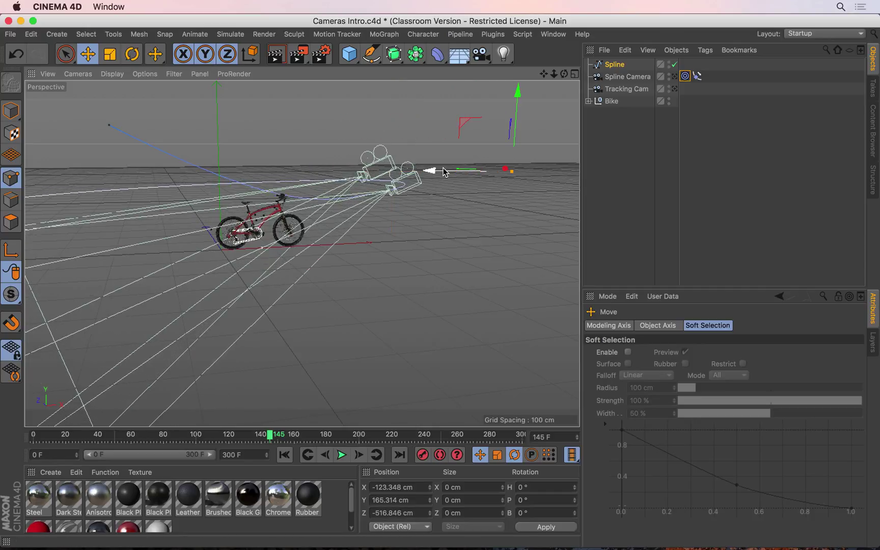
Step: Through the Spline Camera, replay the animation from frame 0 and pause around frame 261
click(674, 77)
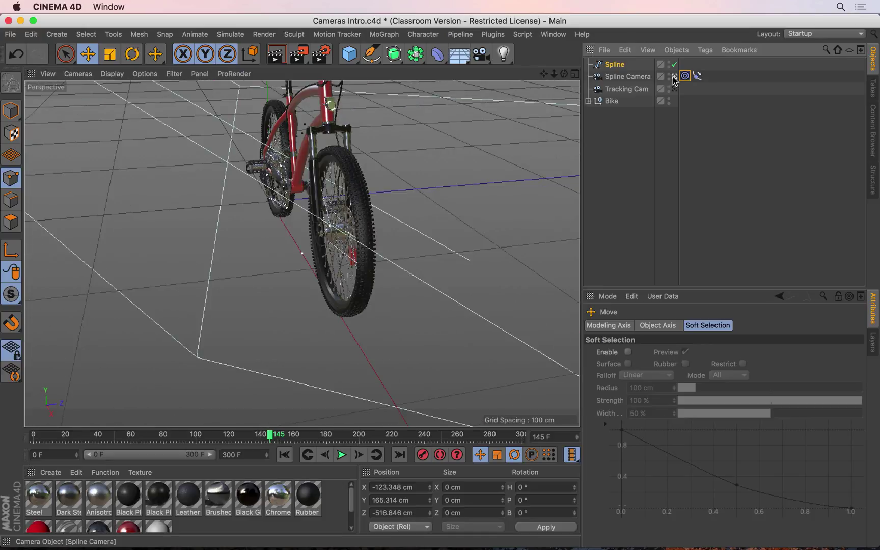
click(285, 455)
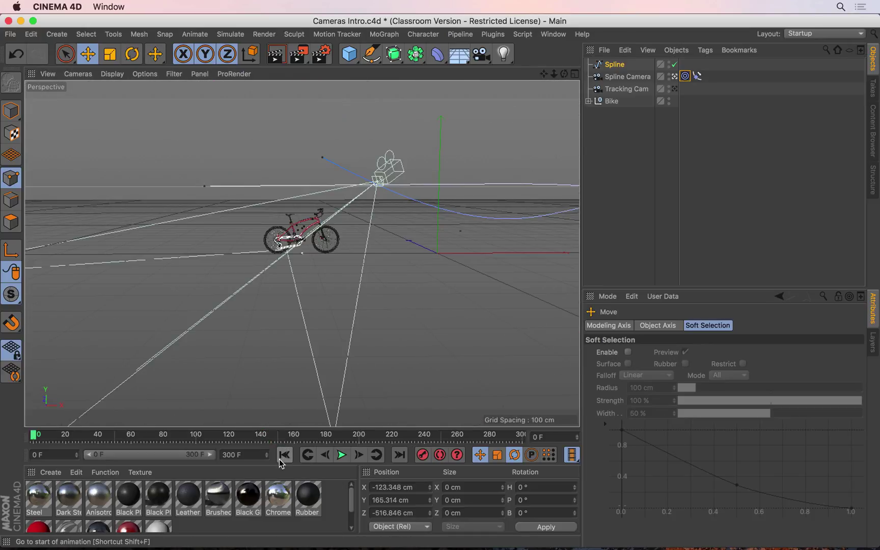
click(341, 455)
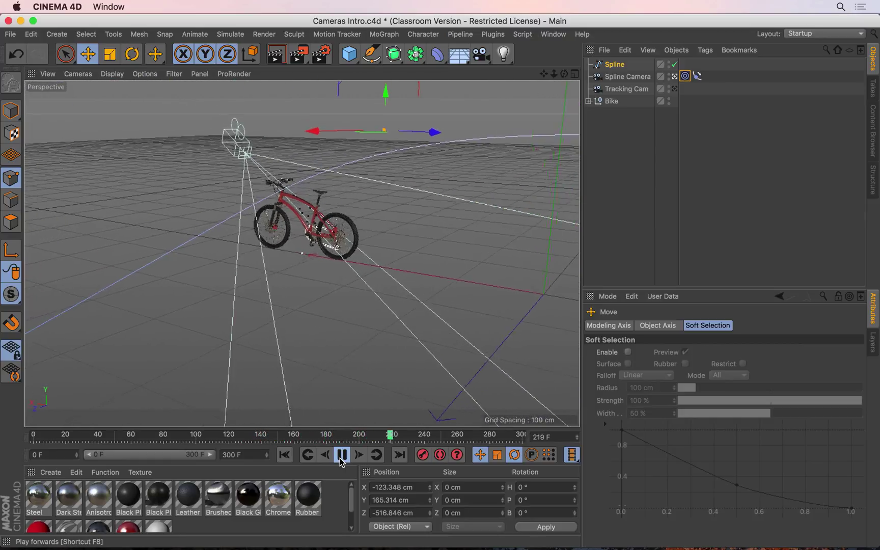
click(341, 455)
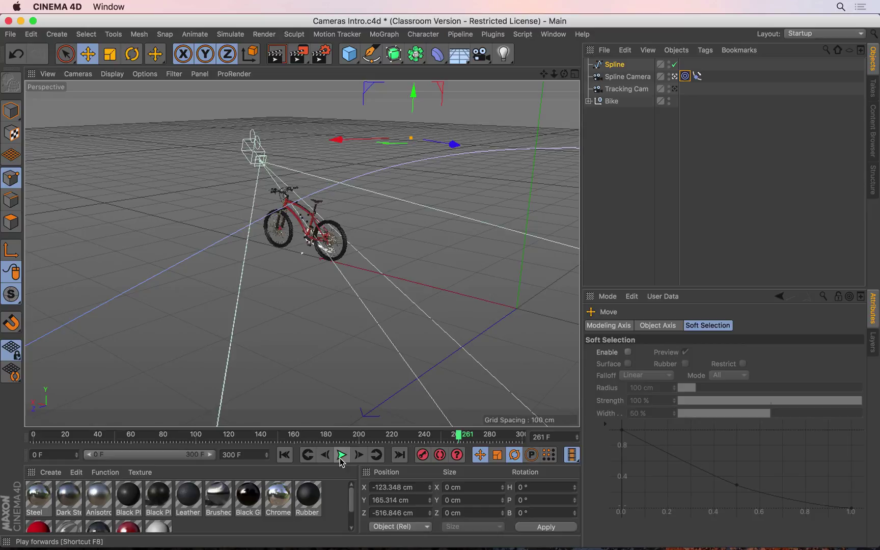